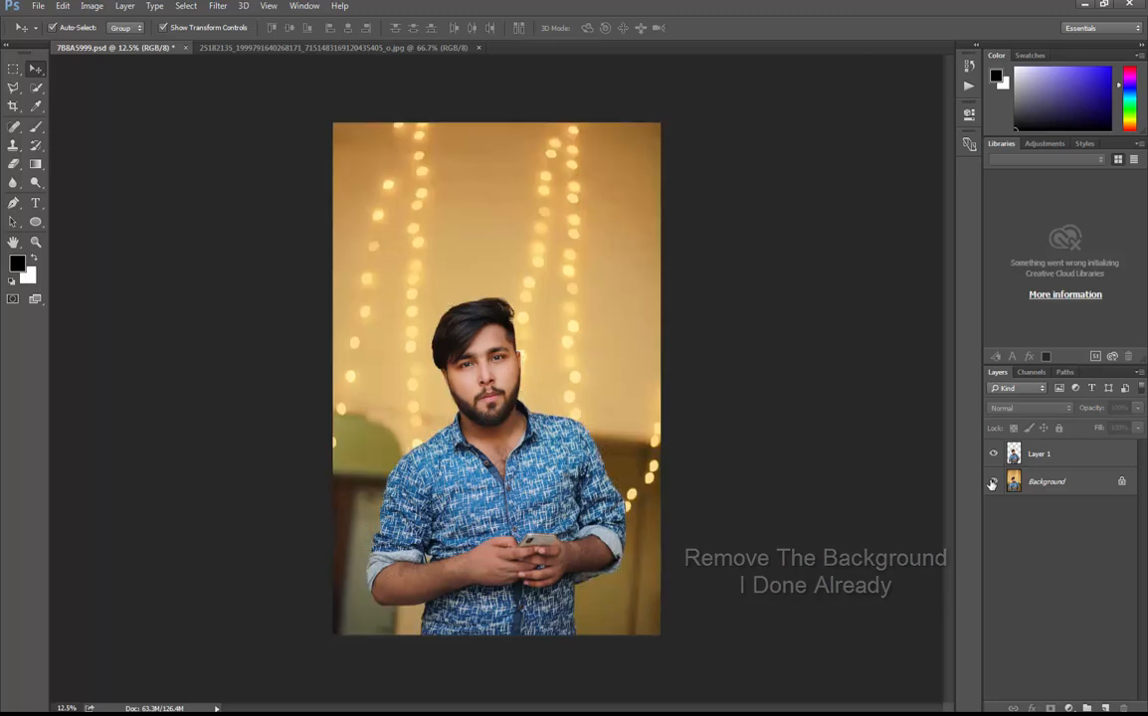
Check the cut-out man on Layer 1 by toggling the Background layer's visibility.
click(992, 482)
click(992, 482)
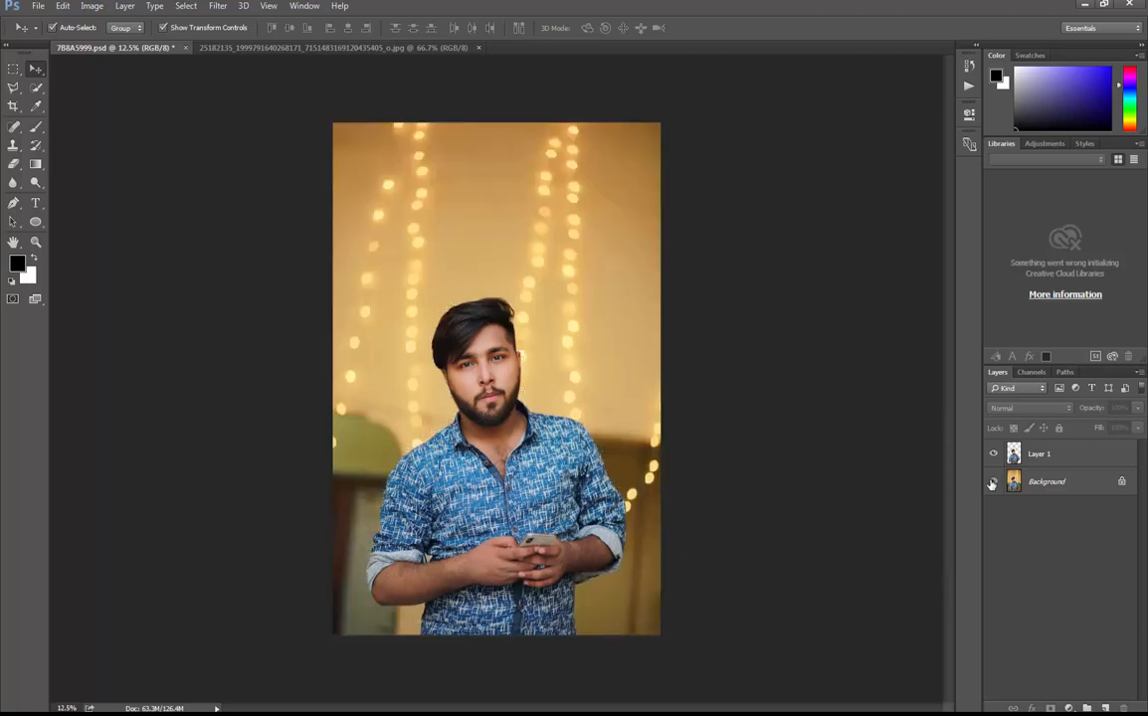
key(ctrl+equal)
key(ctrl+equal)
key(ctrl+minus)
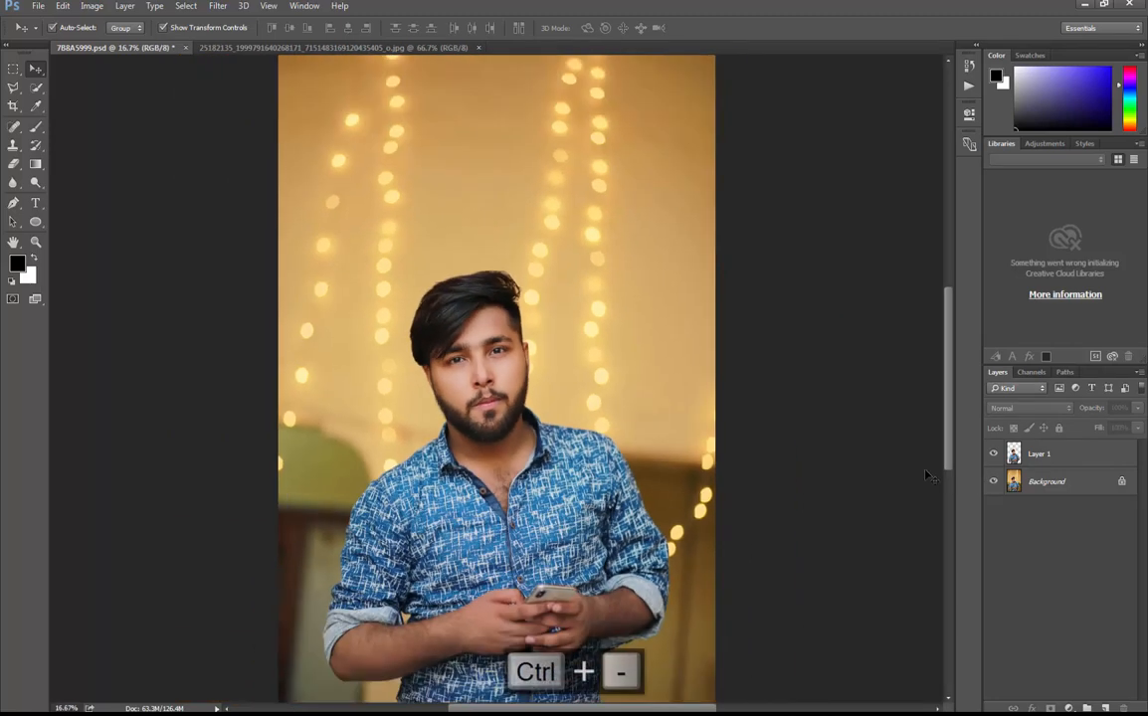
Create a new RGB document 16 by 9 inches at 300 pixels/inch with white background contents.
key(ctrl+n)
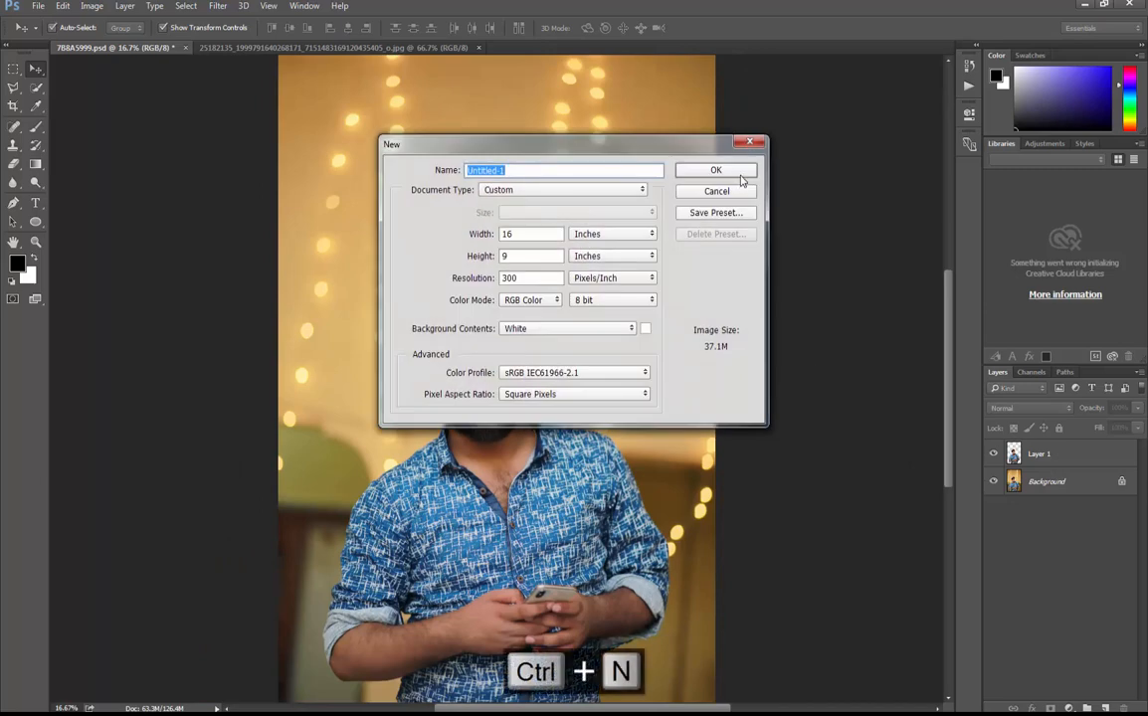
click(481, 233)
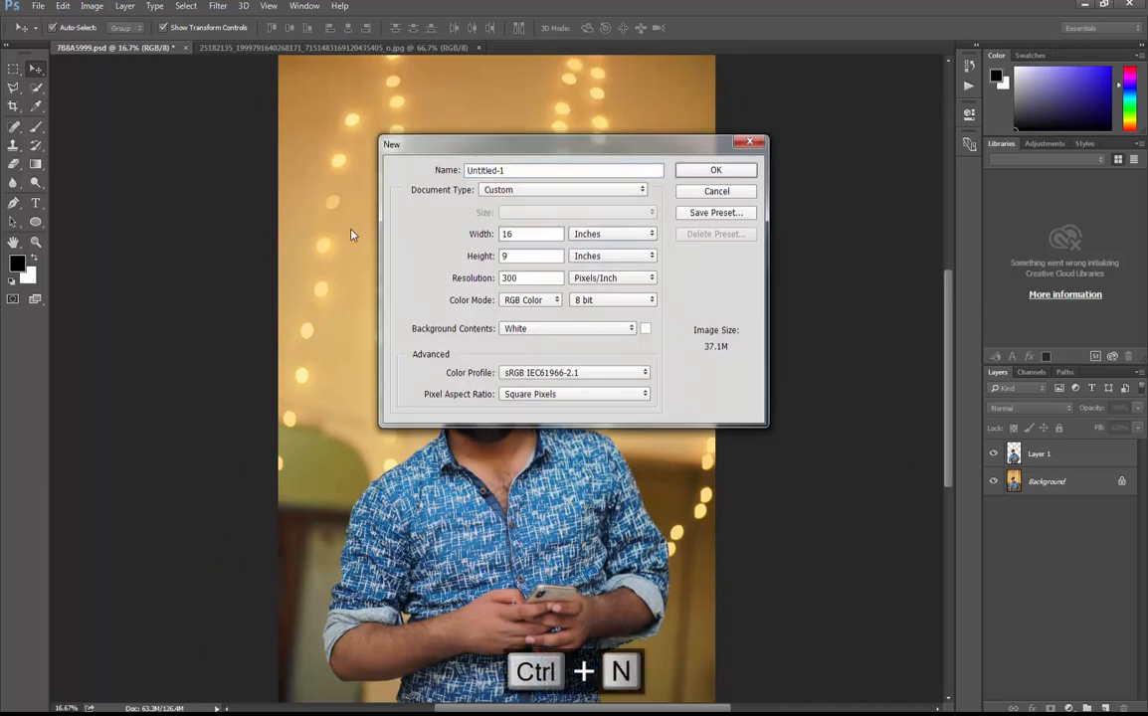
key(Tab)
key(Return)
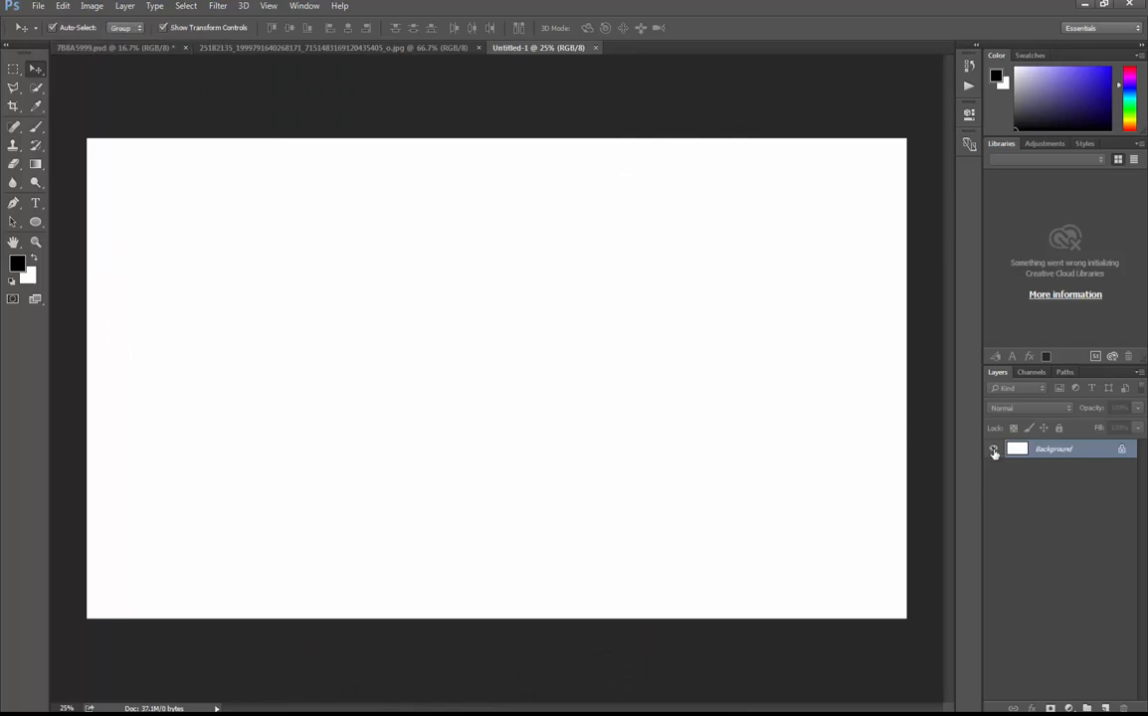
Copy the cut-out man from 7B8A5999.psd into the blank document, scale him to about 60.5% and place him near the canvas centre.
click(104, 48)
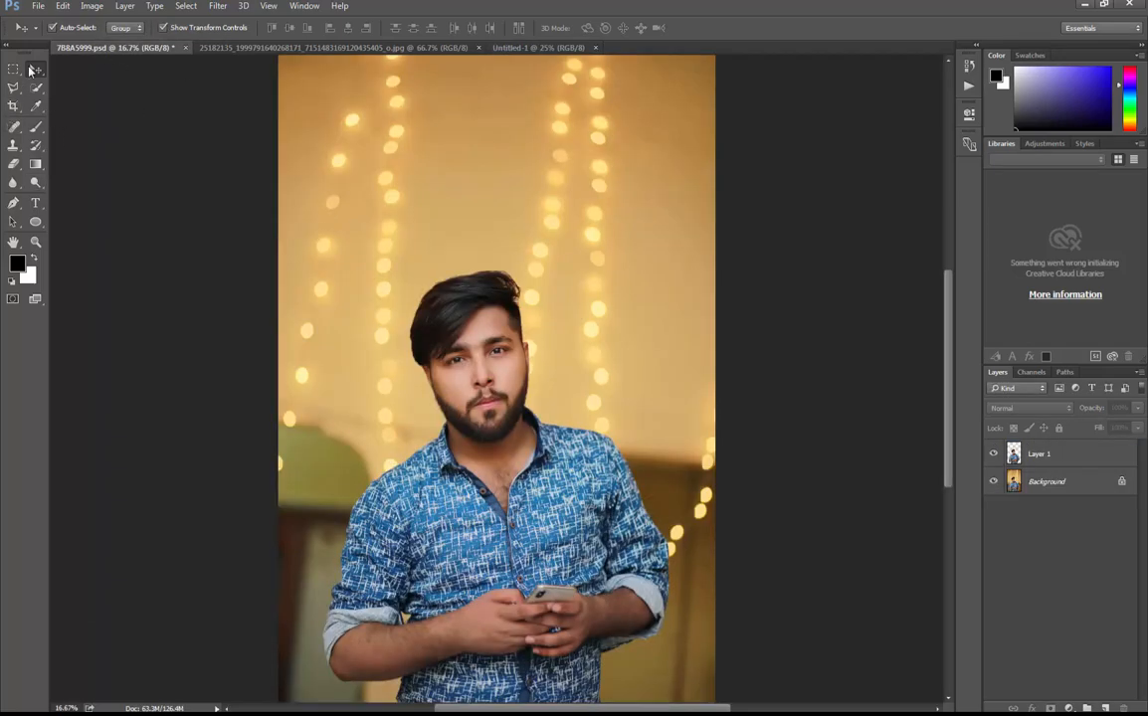
drag(504, 390, 519, 312)
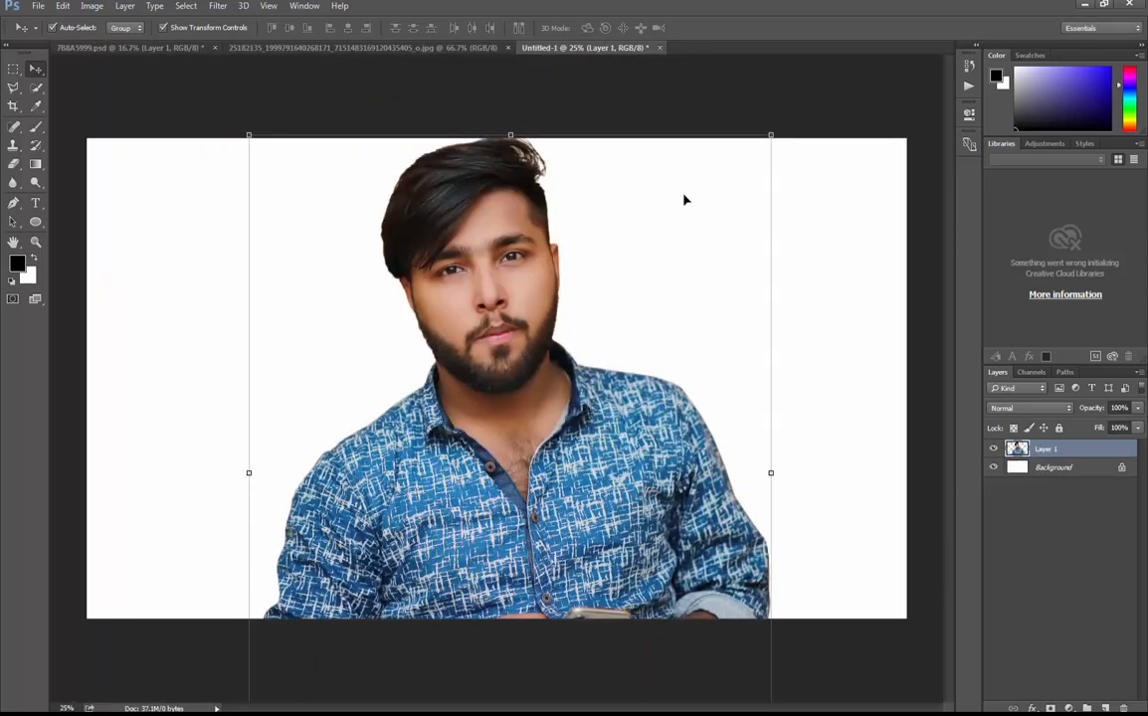
drag(771, 133, 623, 315)
drag(551, 348, 528, 230)
drag(606, 187, 667, 149)
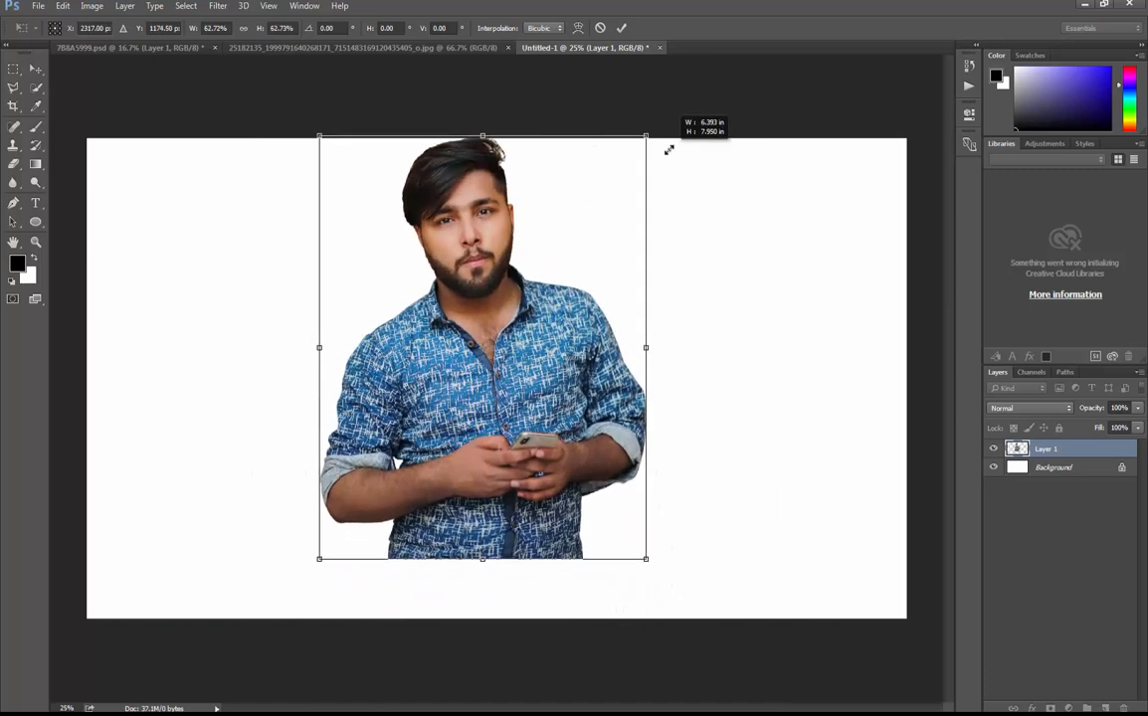
drag(584, 286, 585, 325)
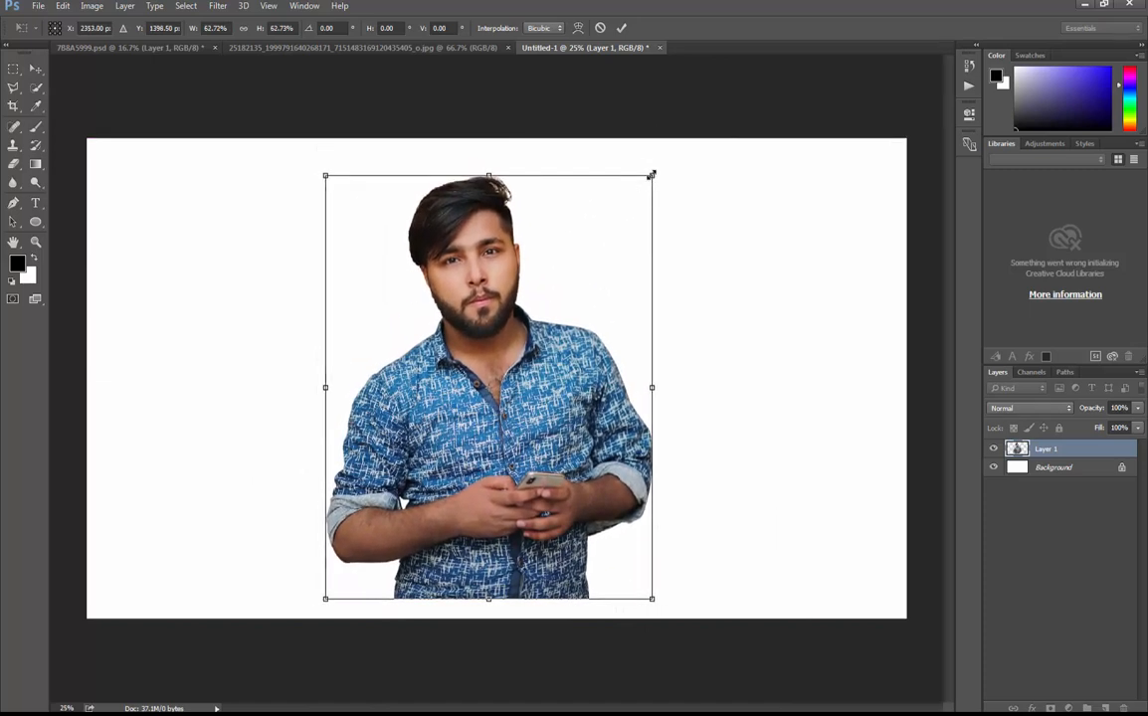
drag(651, 175, 645, 184)
drag(450, 305, 448, 293)
key(Return)
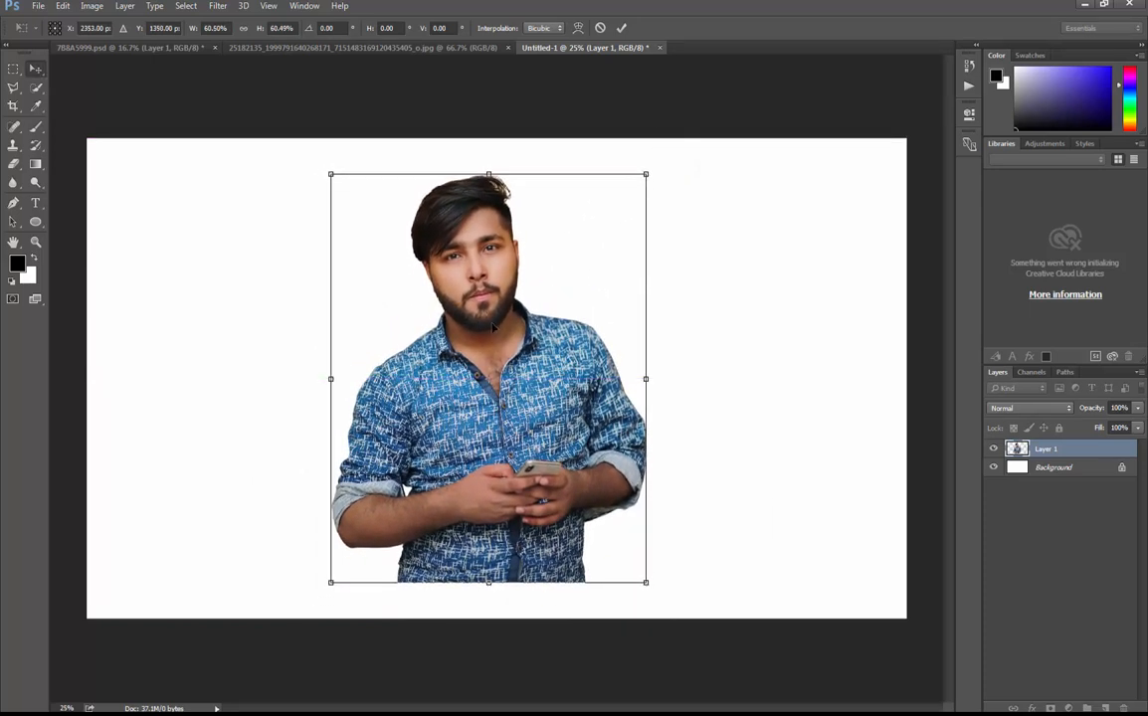
drag(399, 214, 413, 197)
Copy the black-and-white drip image into the portrait document, enlarge it over the man's torso and set its blend mode to Lighten.
click(256, 45)
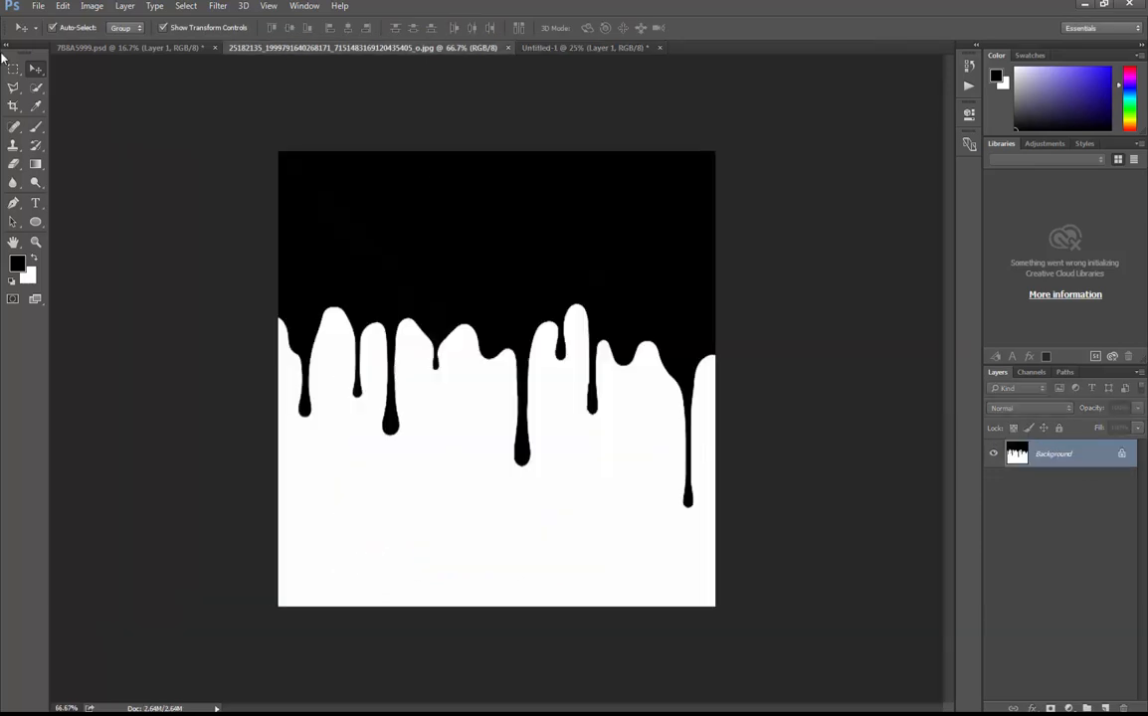
drag(256, 167, 667, 376)
drag(575, 493, 588, 444)
key(Return)
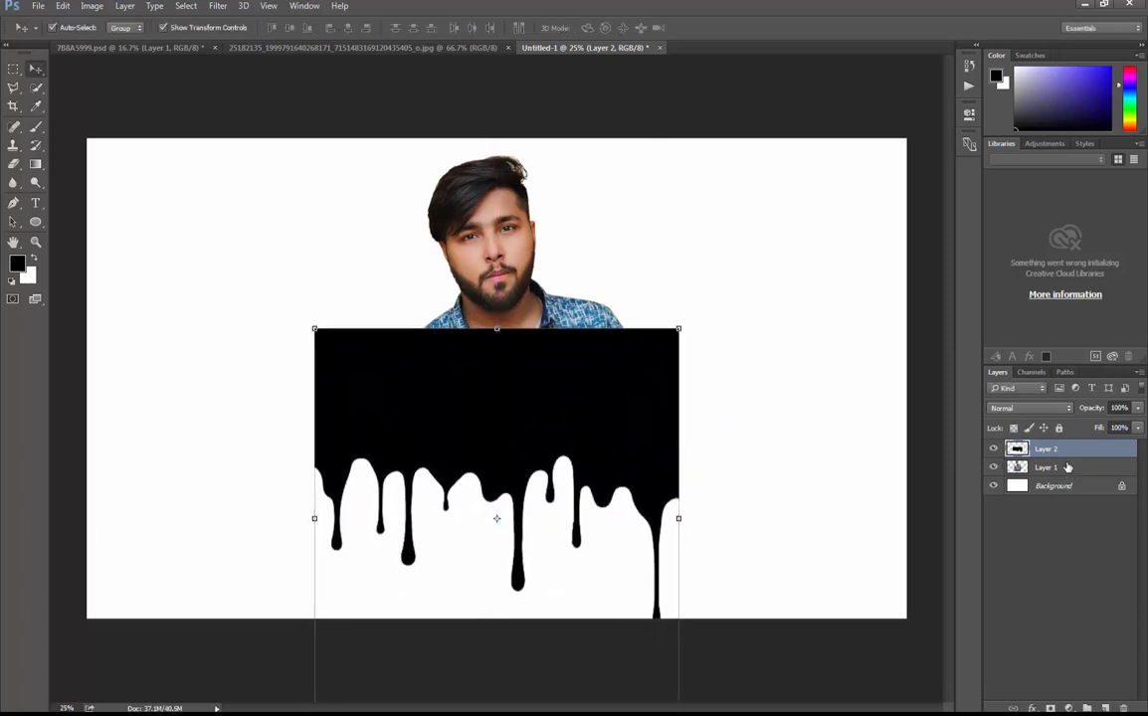
click(1022, 404)
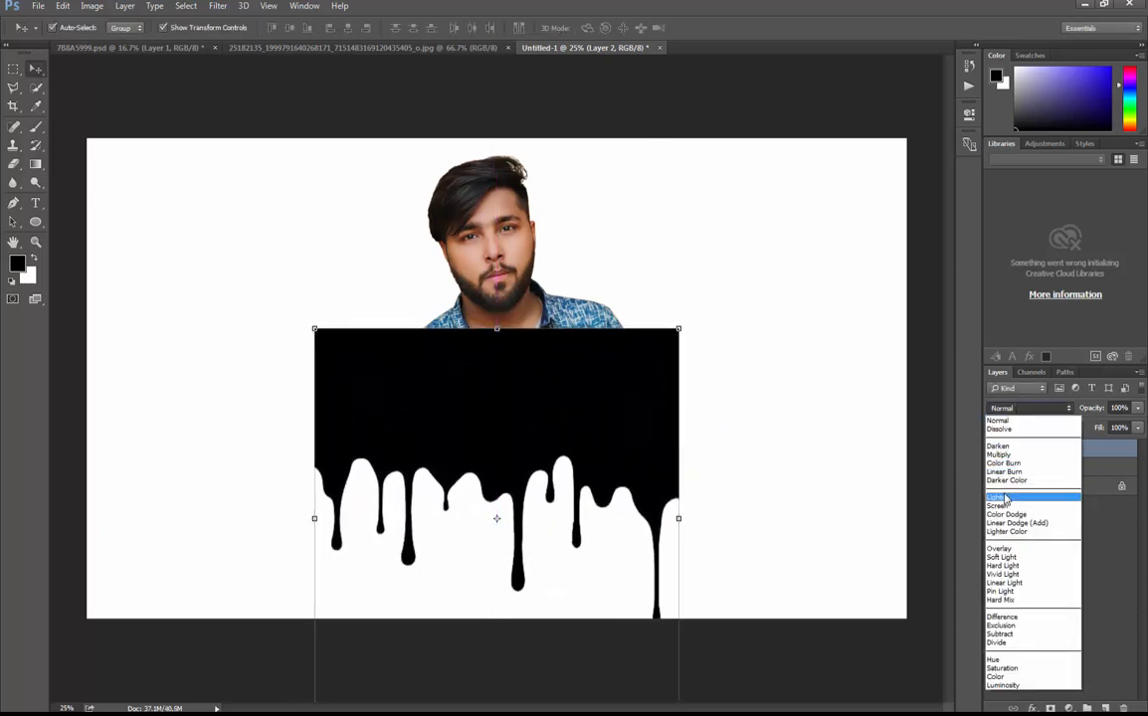
click(960, 467)
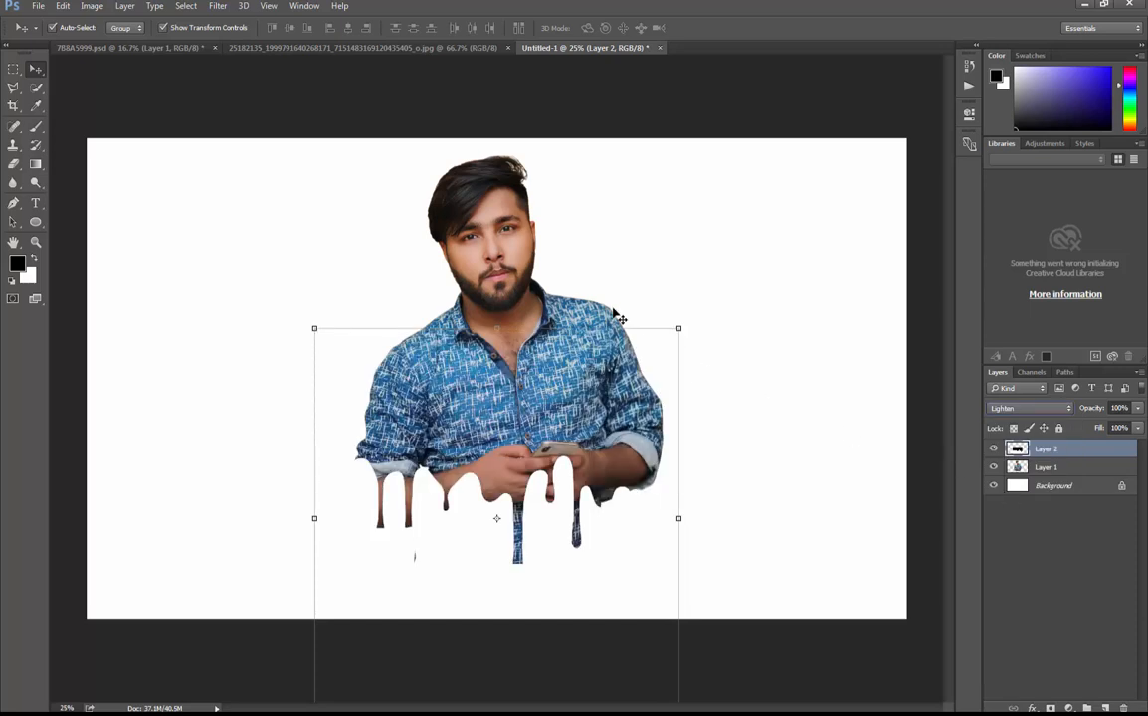
Scale down the man on Layer 1 and reposition him centrally above the drips.
click(1057, 470)
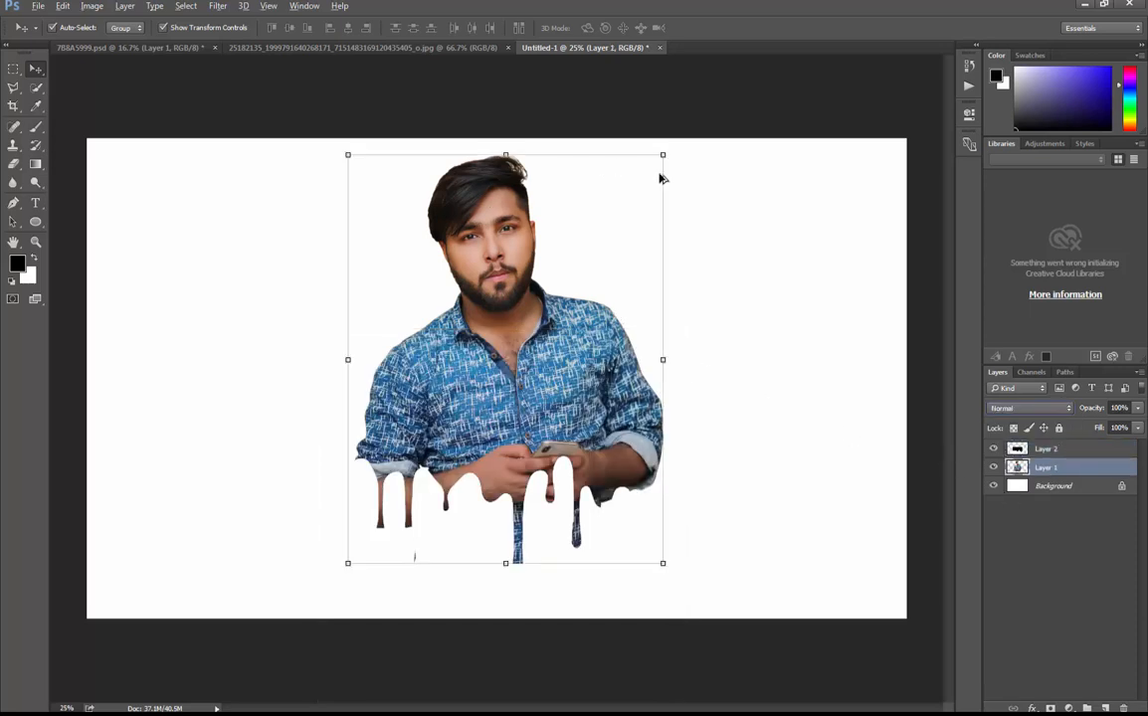
drag(663, 156, 633, 197)
drag(500, 275, 538, 287)
key(Return)
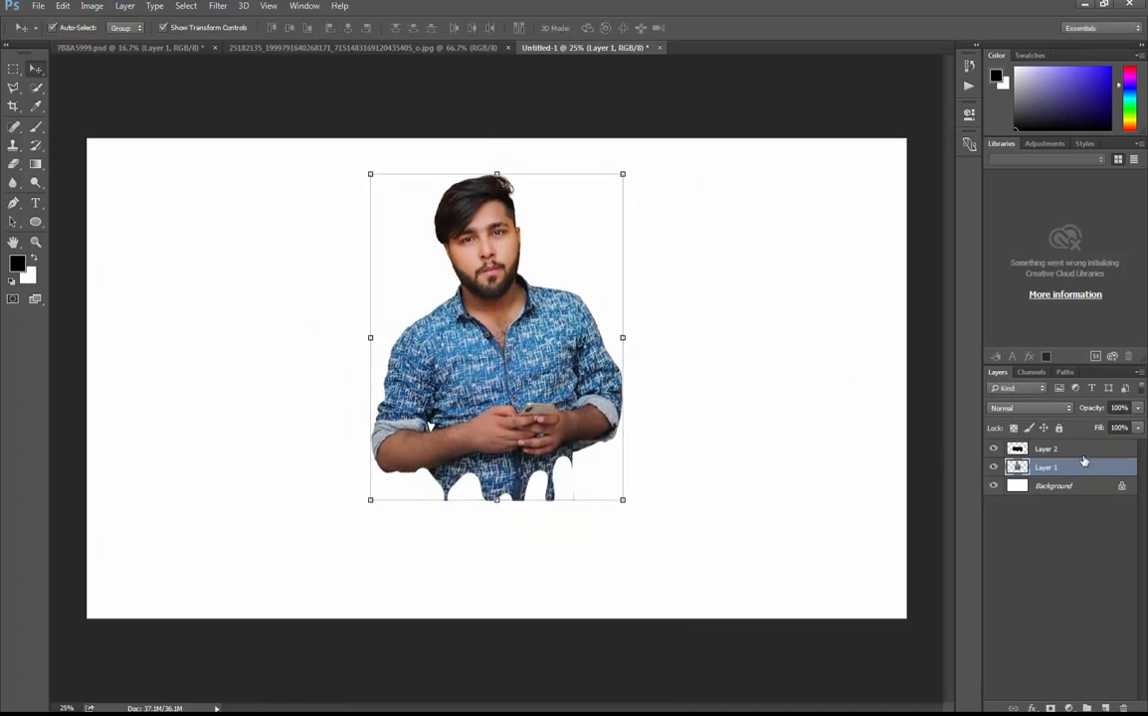
Shrink the drip image on Layer 2 and move it up so the drips cross the man's forearms.
click(1076, 450)
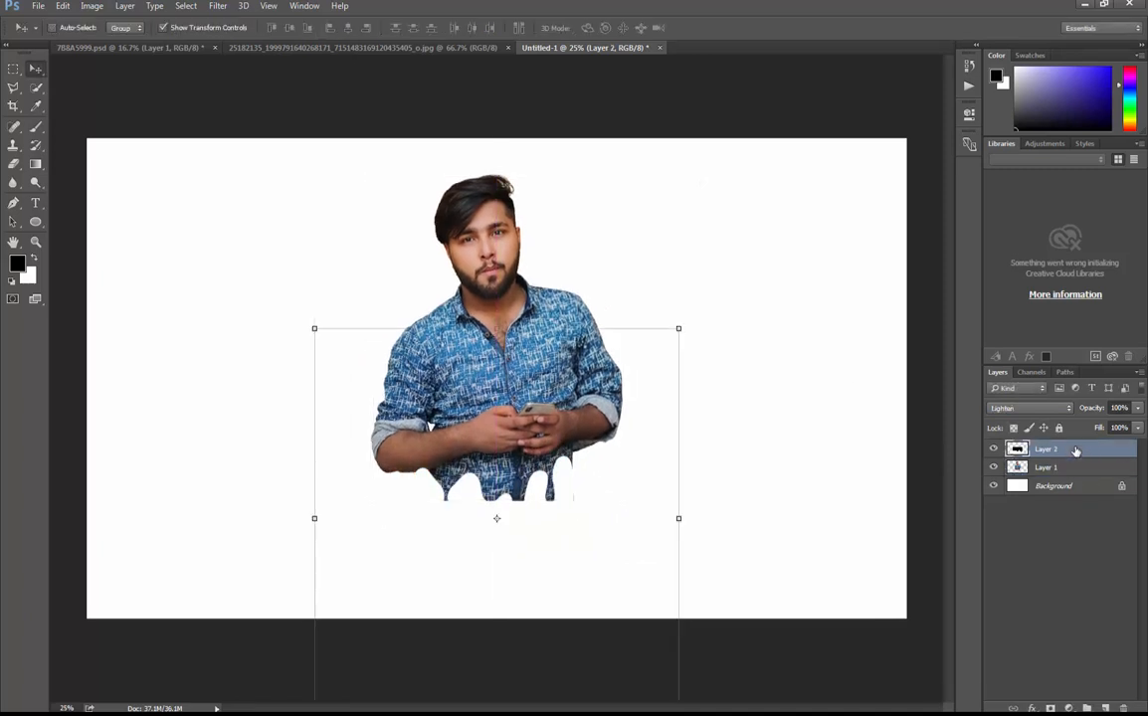
key(ctrl+shift+t)
drag(547, 391, 613, 399)
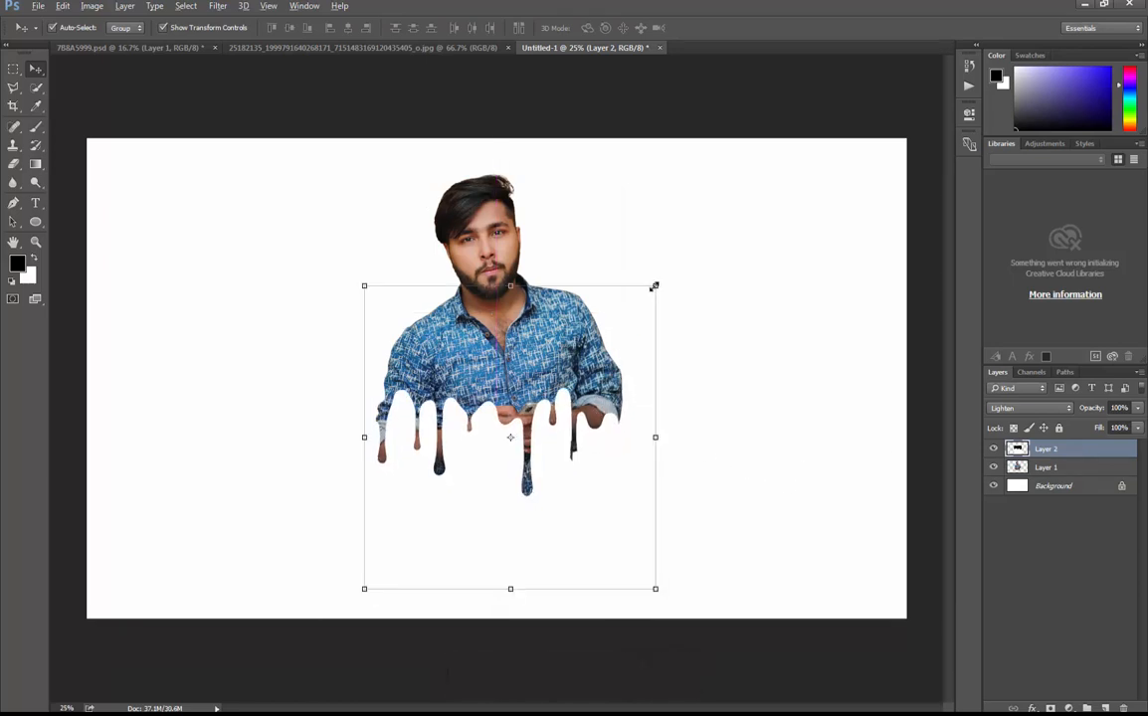
drag(653, 286, 641, 296)
key(Return)
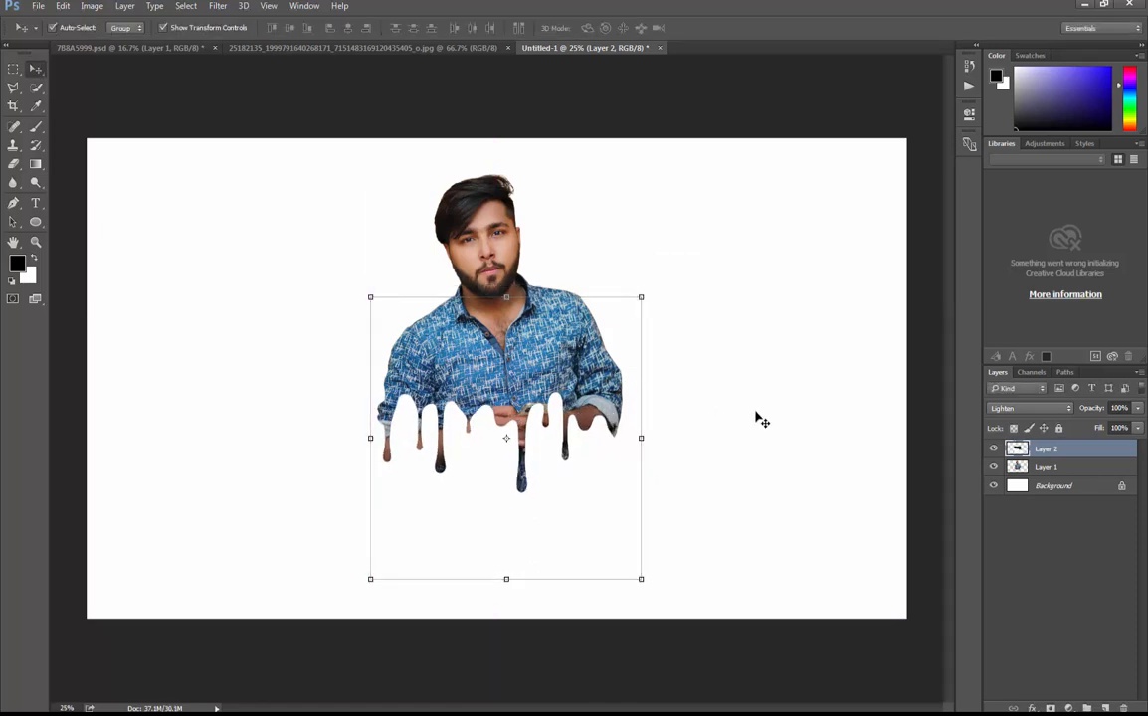
click(776, 409)
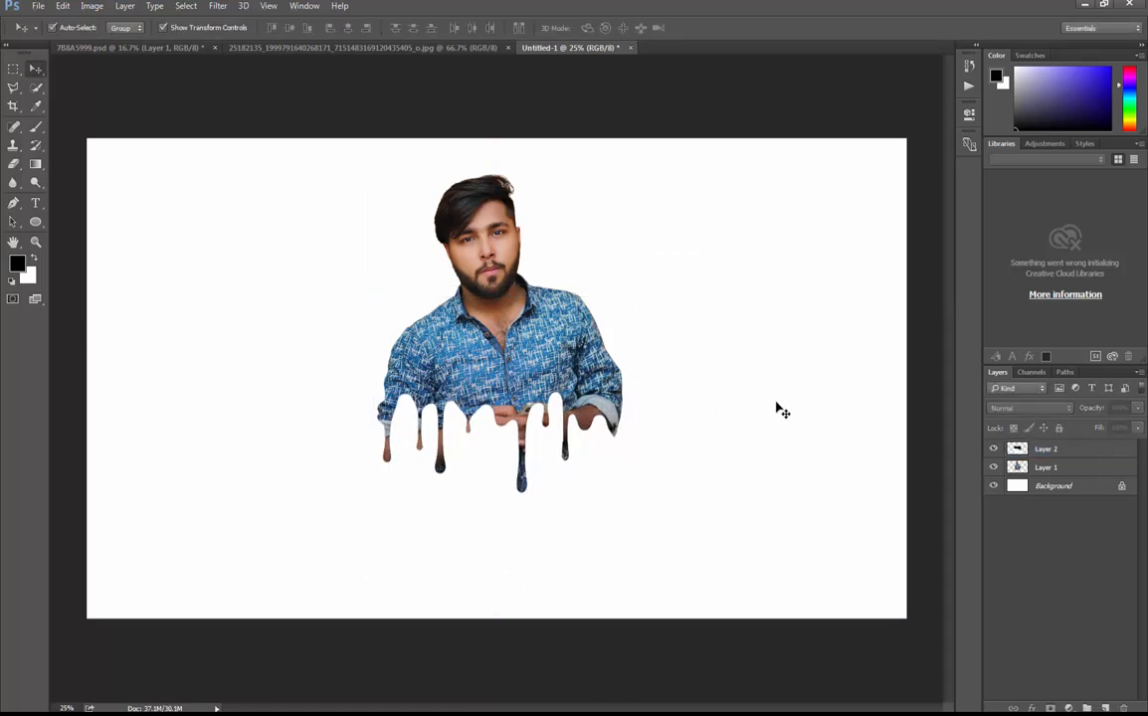
Move Layer 1 and Layer 2 together slightly down the canvas.
click(1091, 467)
ctrl+click(1091, 449)
drag(541, 345, 533, 384)
click(1072, 463)
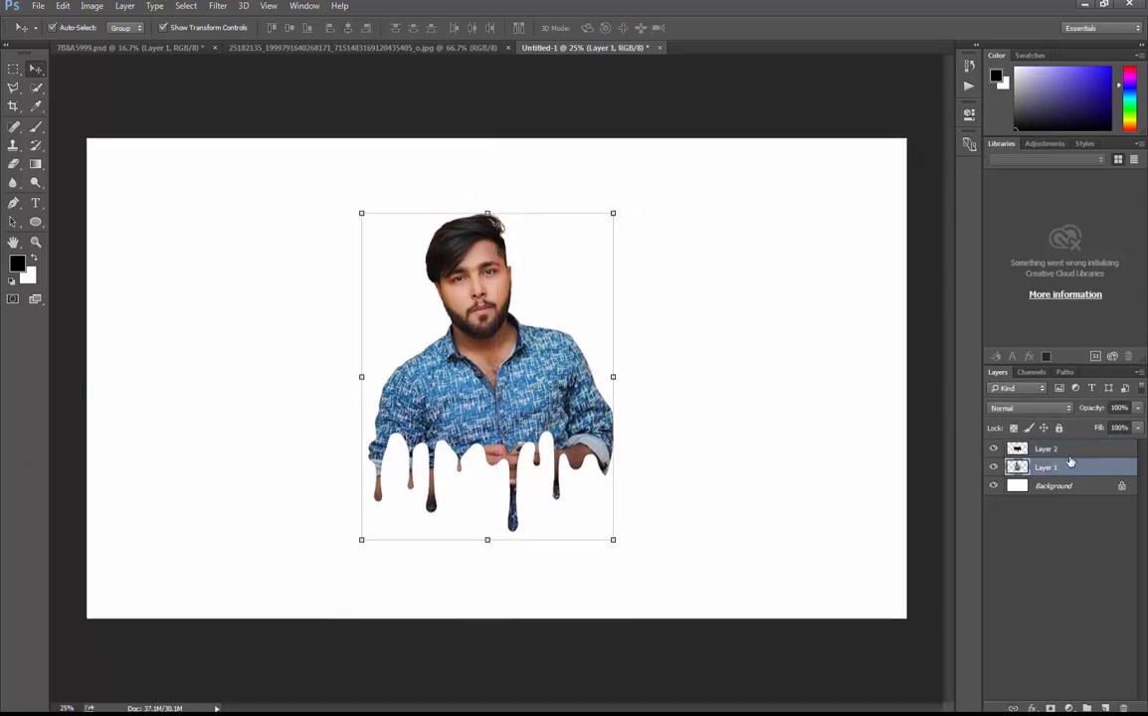
click(1071, 452)
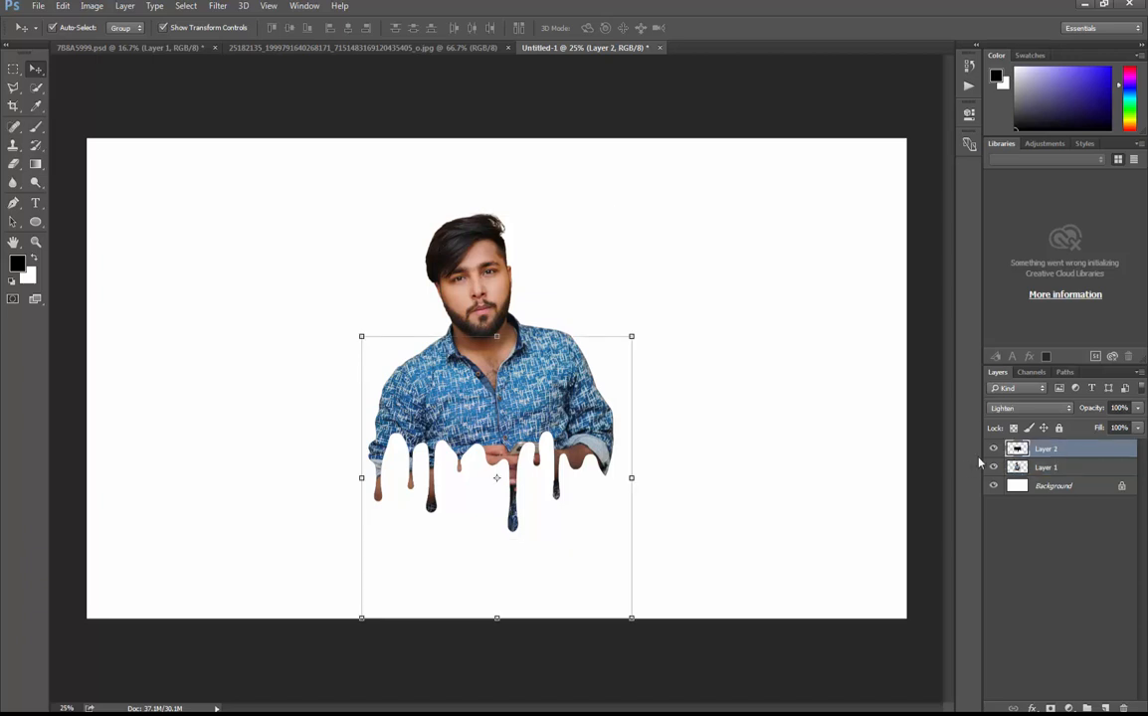
Duplicate the Background layer and fill the copy with yellow eee000.
click(1072, 487)
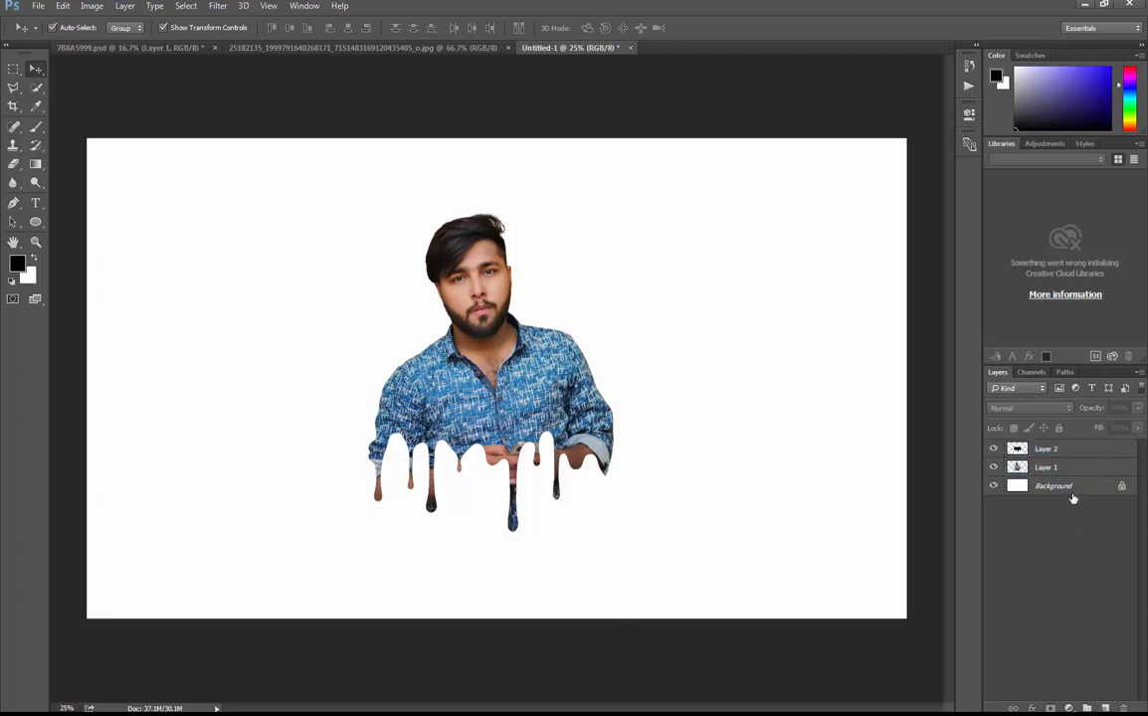
key(ctrl+j)
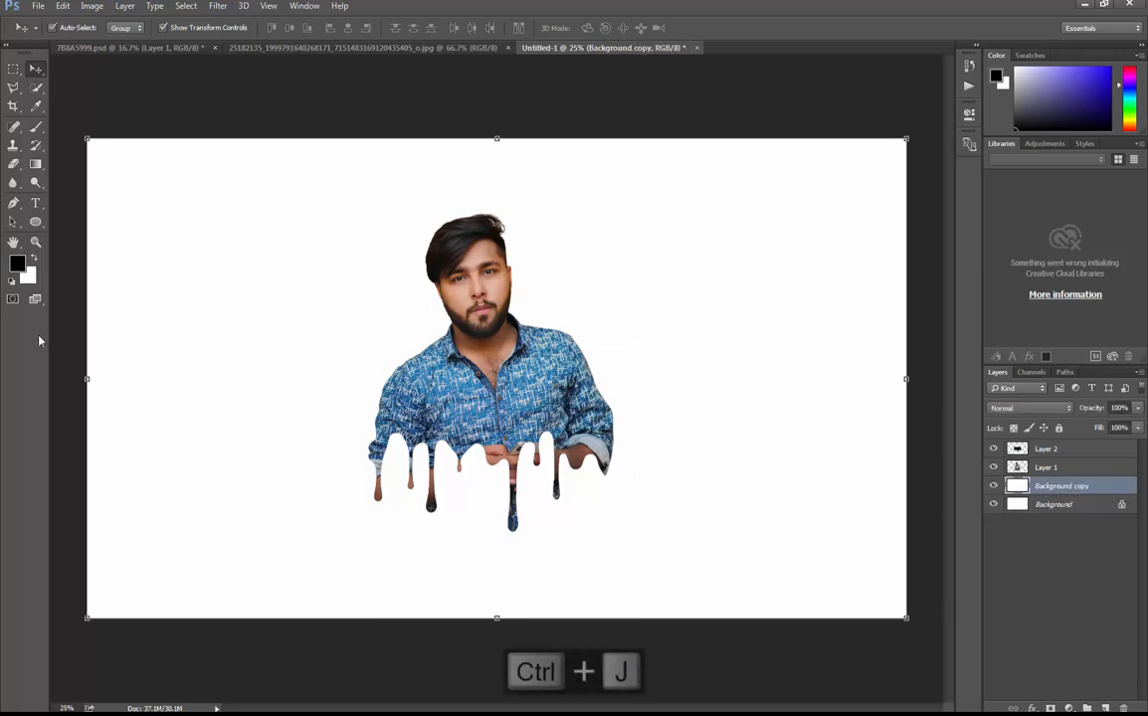
click(17, 263)
click(586, 336)
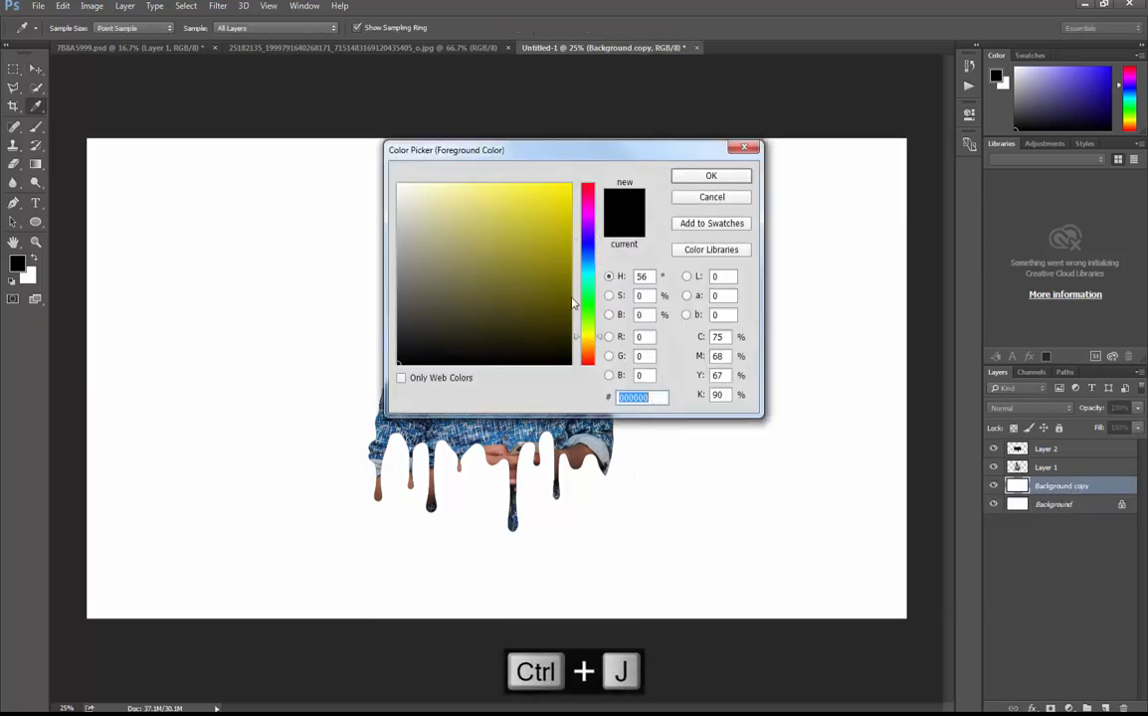
click(570, 195)
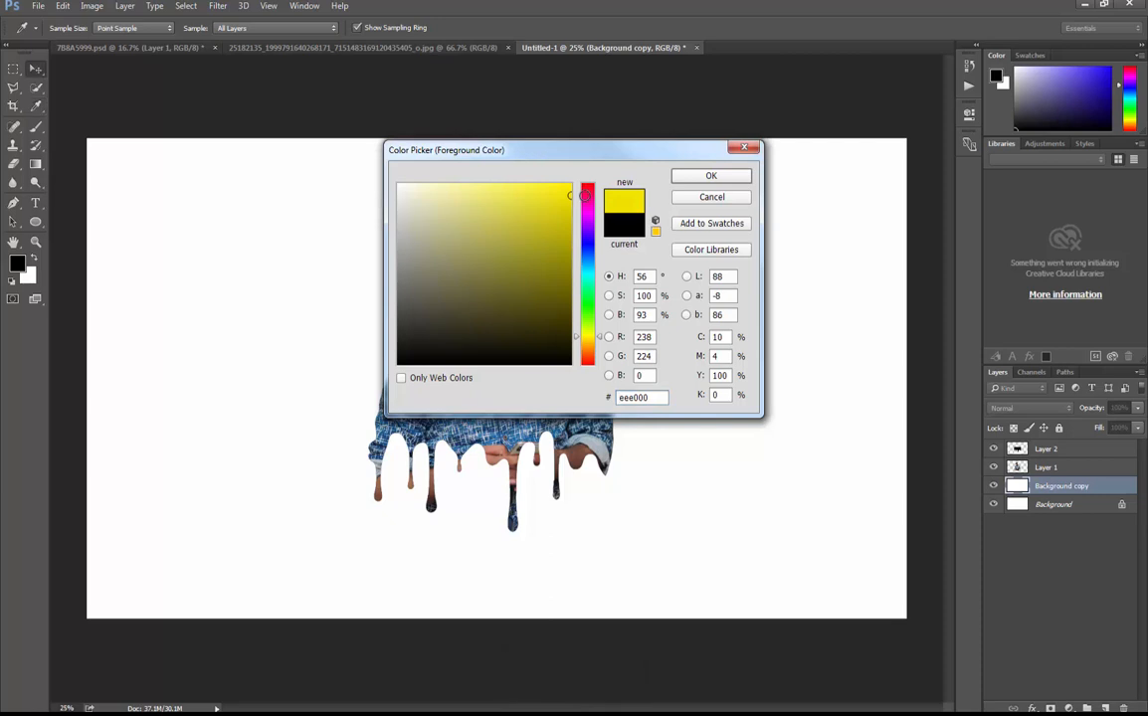
key(Return)
key(alt+BackSpace)
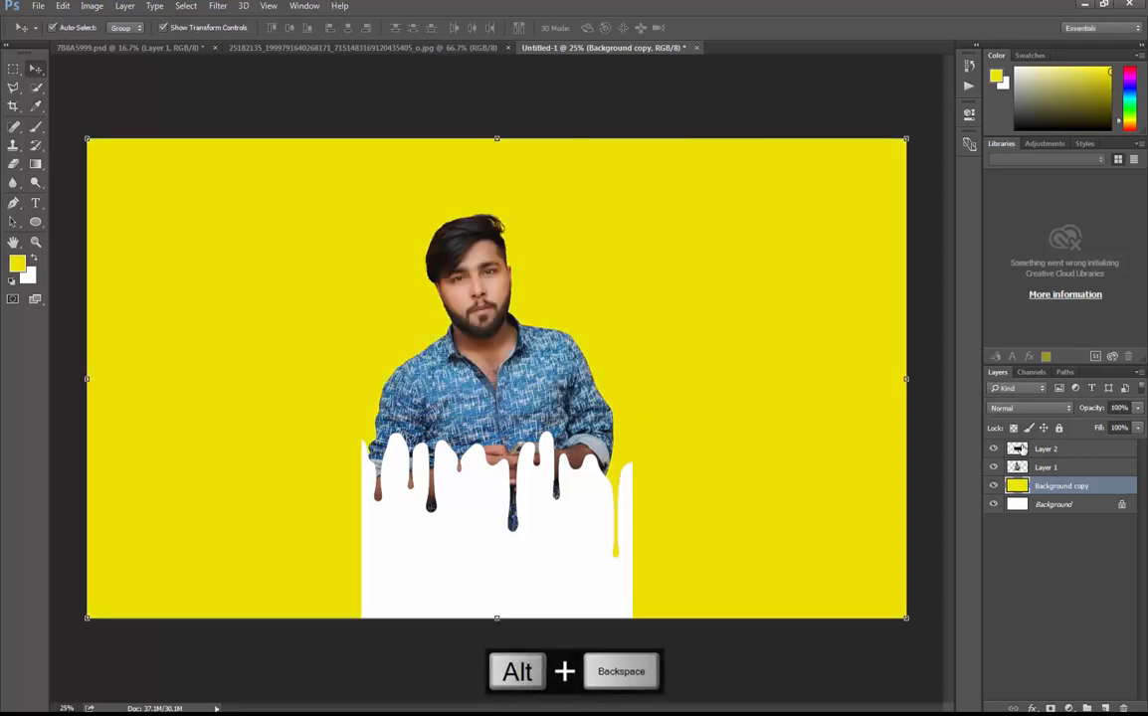
Select the white drip area of Layer 2 with the Magic Wand, invert the selection and copy that part of Layer 1 to a new layer.
click(1021, 451)
right_click(37, 87)
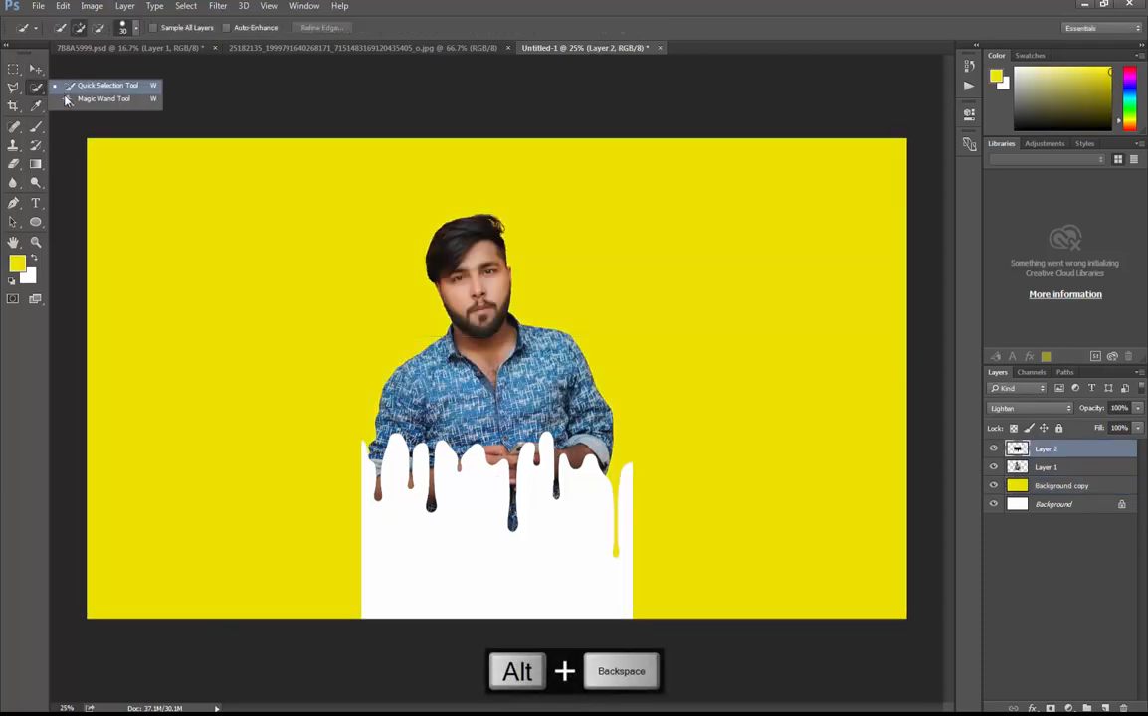
click(95, 97)
click(407, 526)
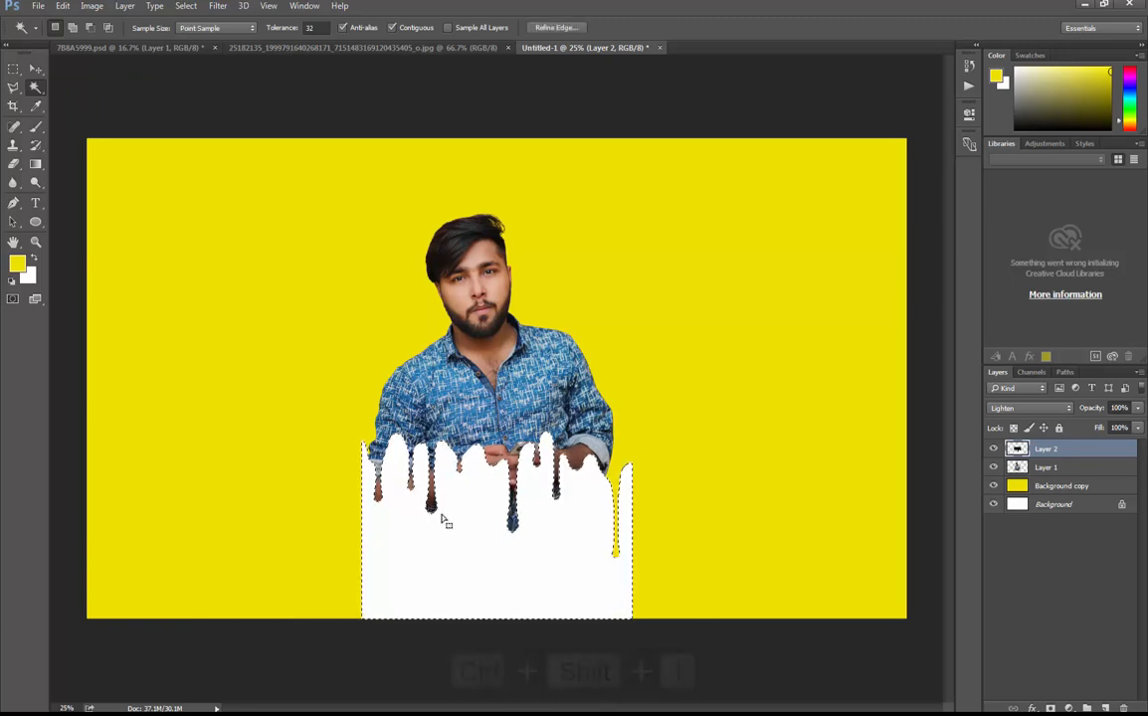
key(ctrl+shift+i)
click(1060, 471)
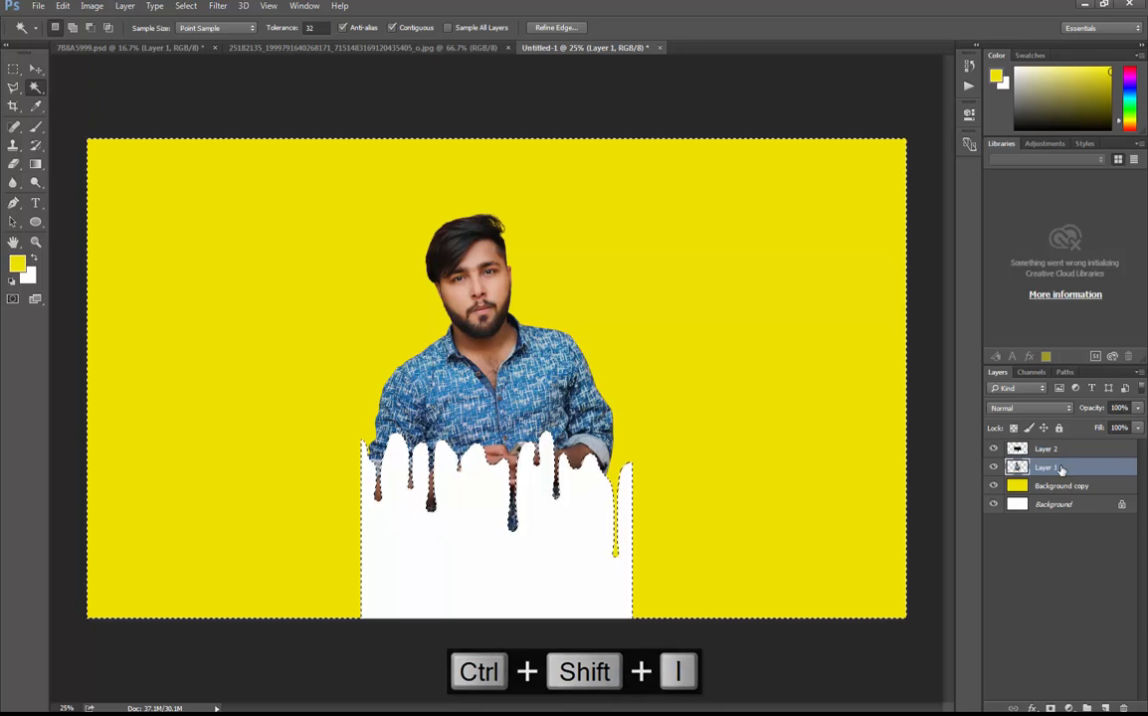
key(ctrl+j)
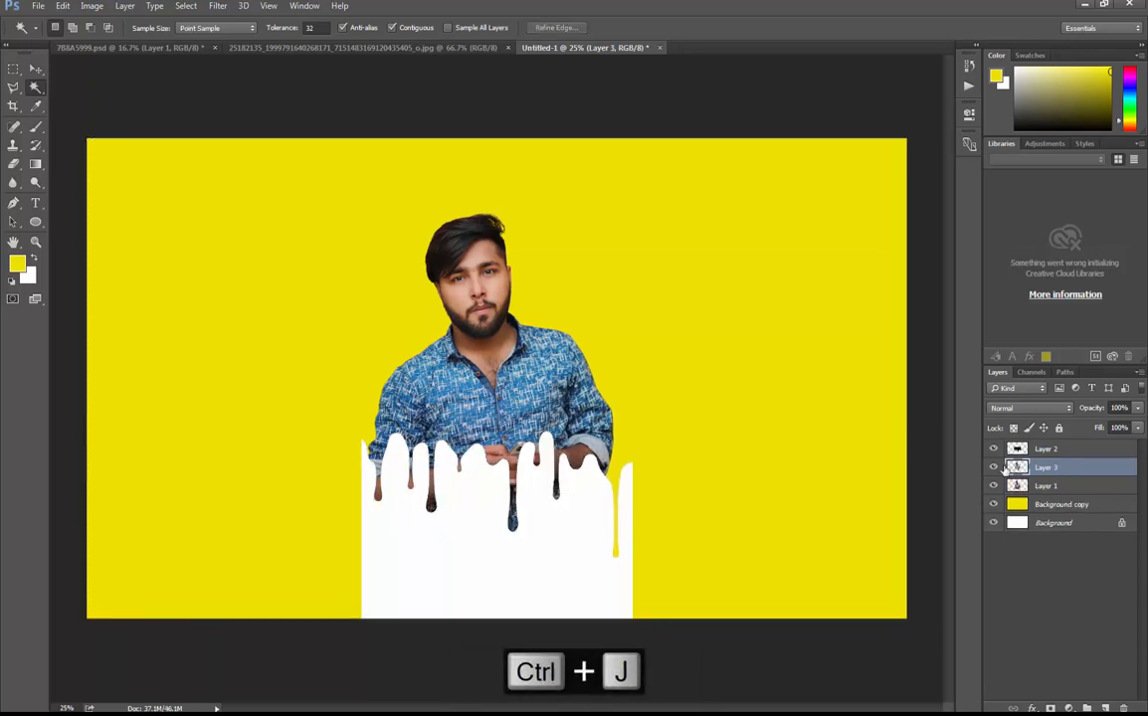
Hide and delete Layer 2 and Layer 1, keeping the dripping portrait on Layer 3.
click(992, 449)
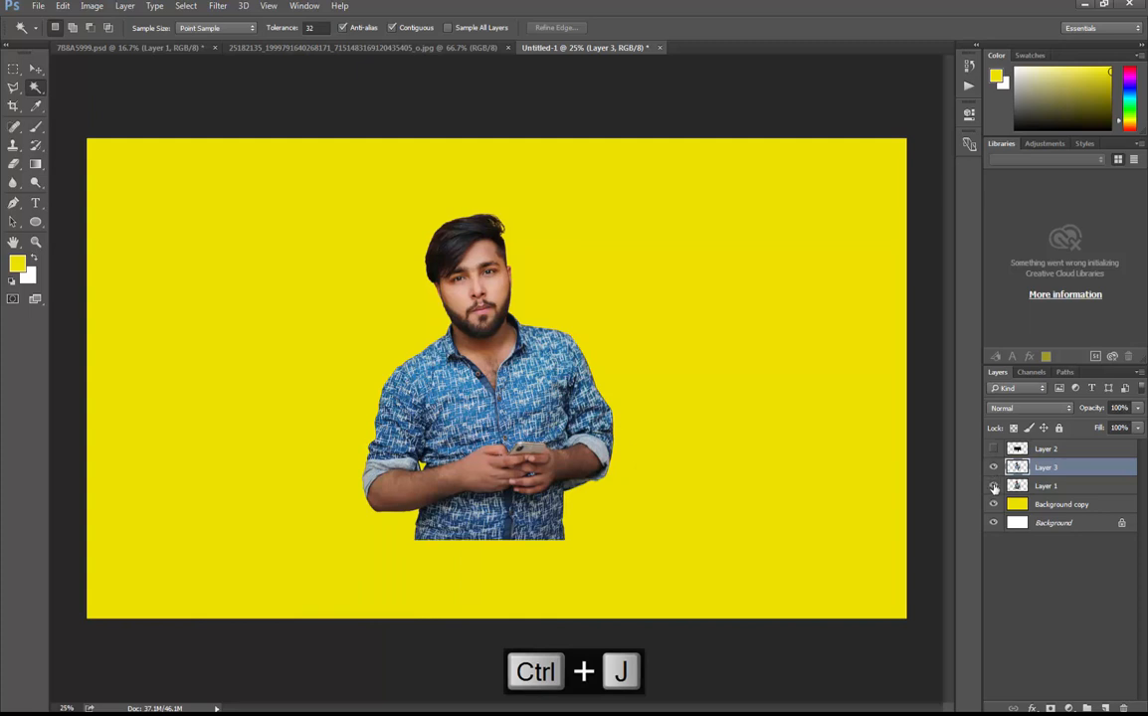
click(992, 486)
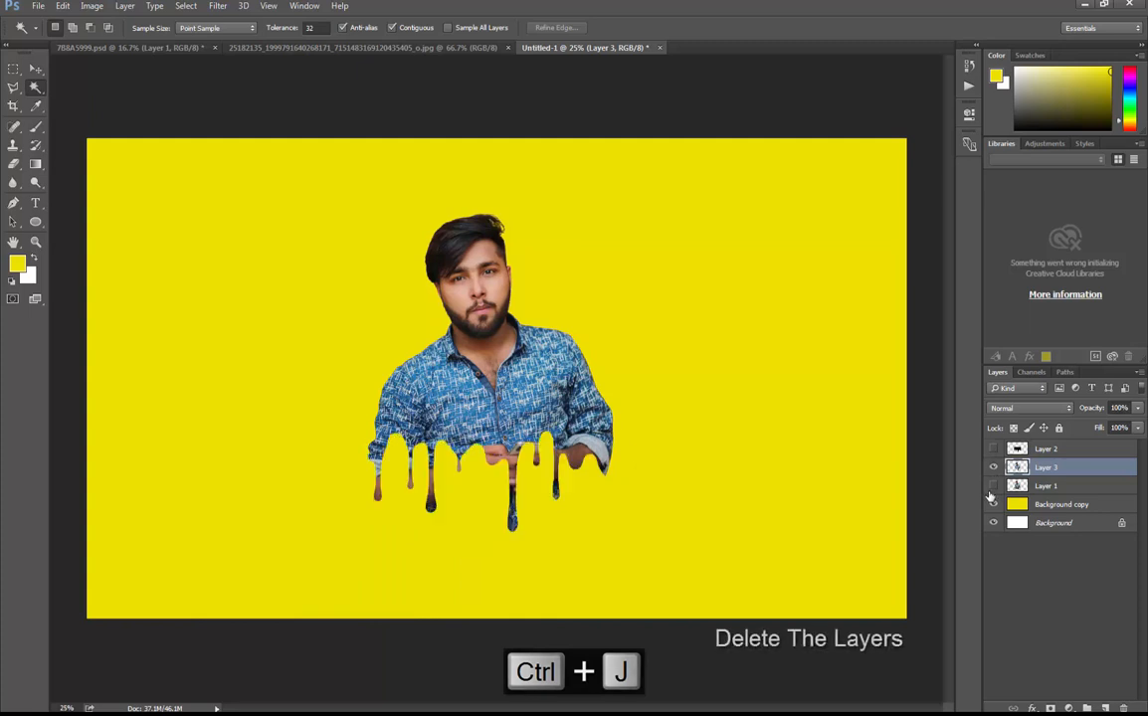
click(1069, 453)
ctrl+click(1073, 484)
drag(1086, 452, 1120, 706)
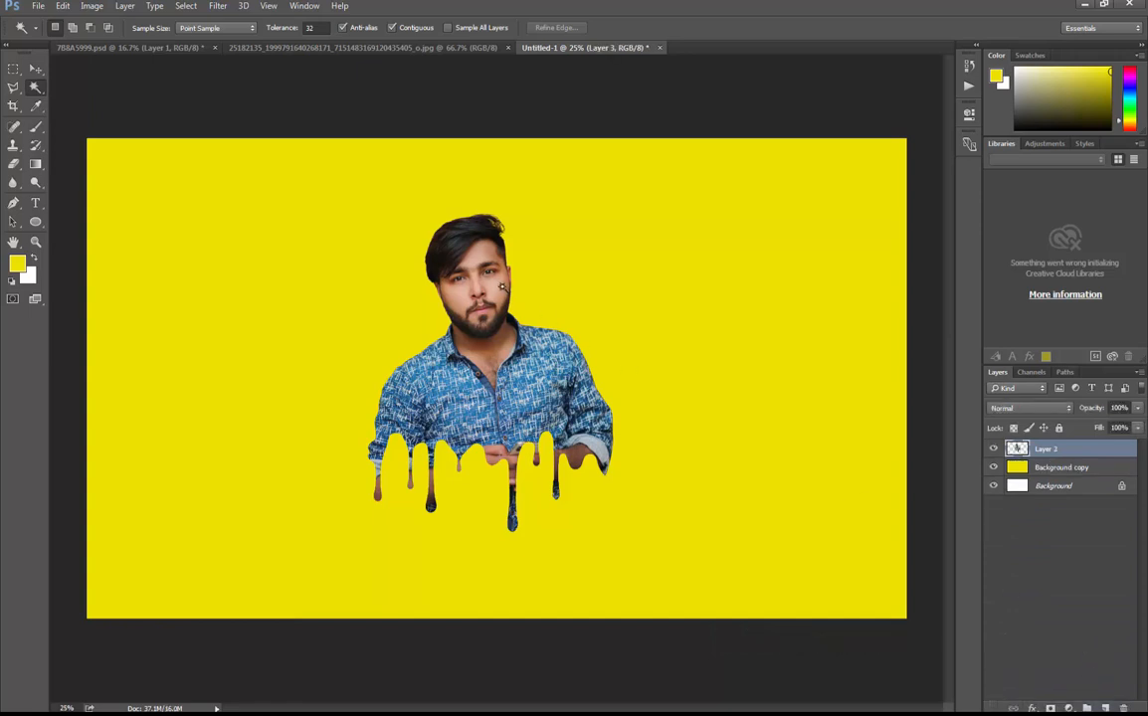
Enlarge the dripping portrait on Layer 3 slightly around the canvas centre.
click(35, 72)
drag(613, 212, 639, 195)
key(Return)
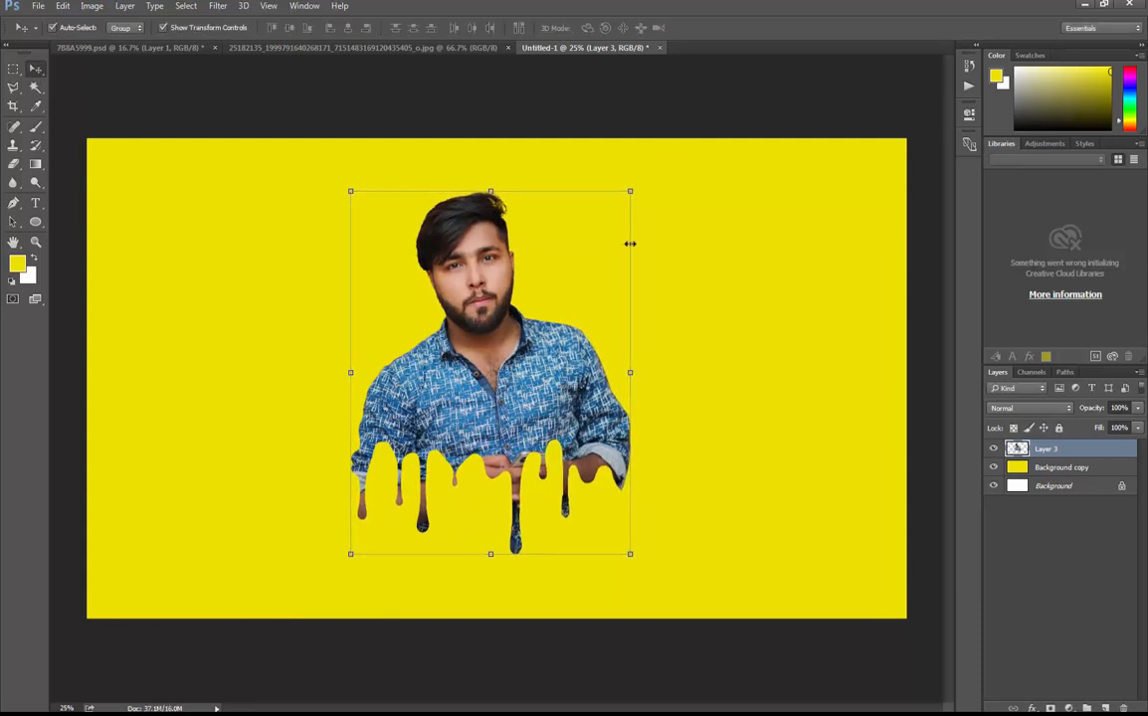
Move the dripping portrait slightly up to the horizontal centre of the canvas and duplicate Layer 3.
drag(576, 329, 581, 319)
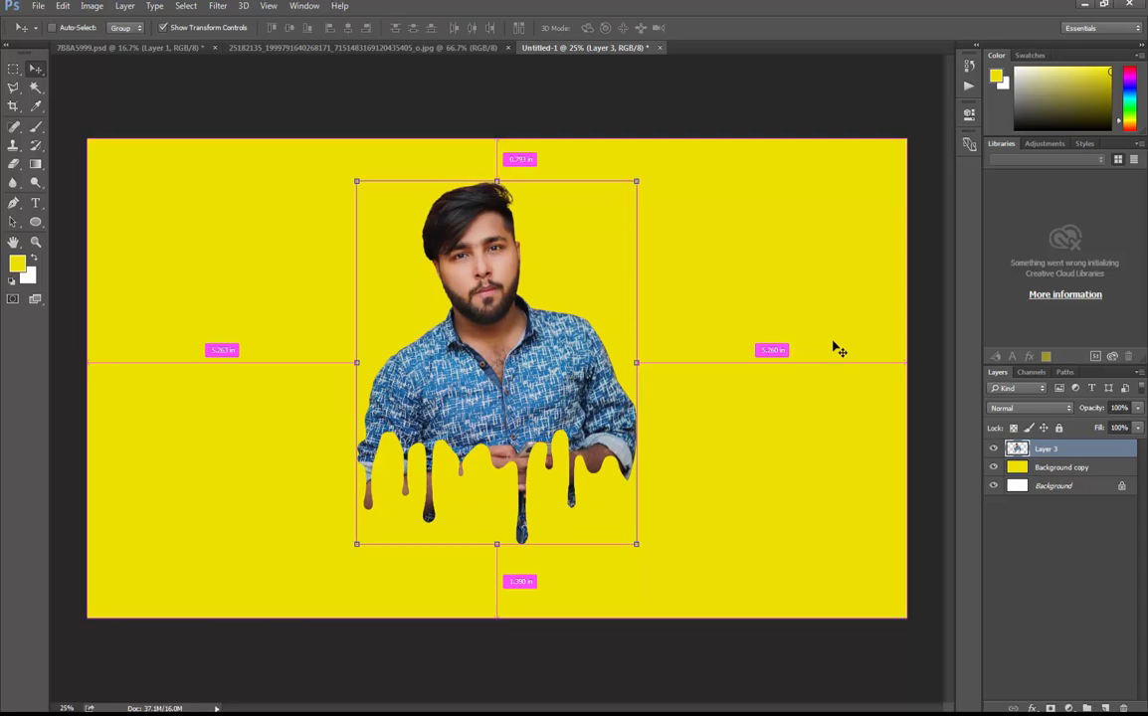
key(ctrl+j)
Apply the Photocopy filter with adjusted detail and darkness to Layer 3 copy and desaturate the result.
click(211, 6)
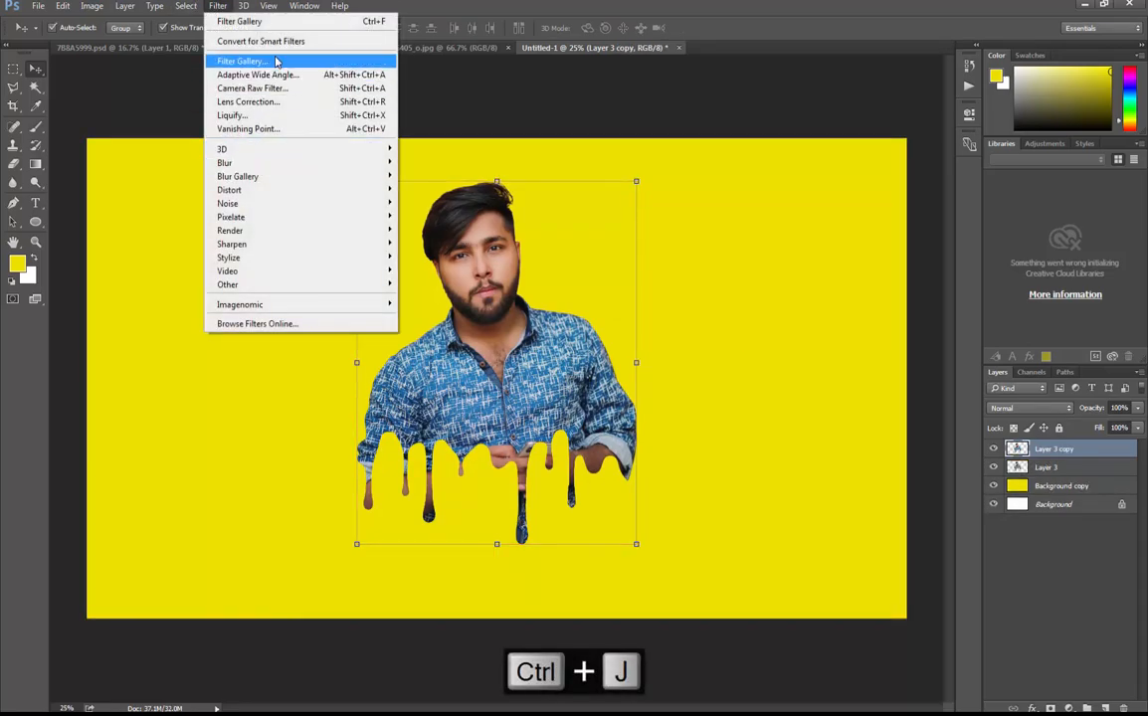
click(268, 60)
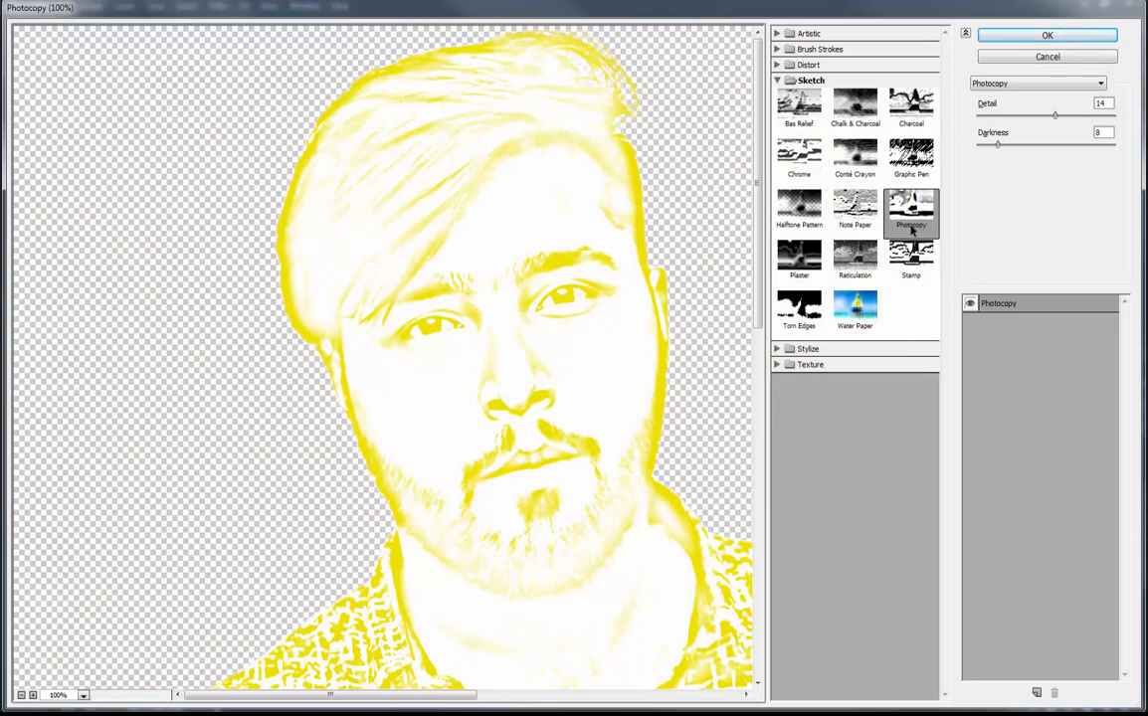
click(904, 216)
drag(1049, 117, 1023, 147)
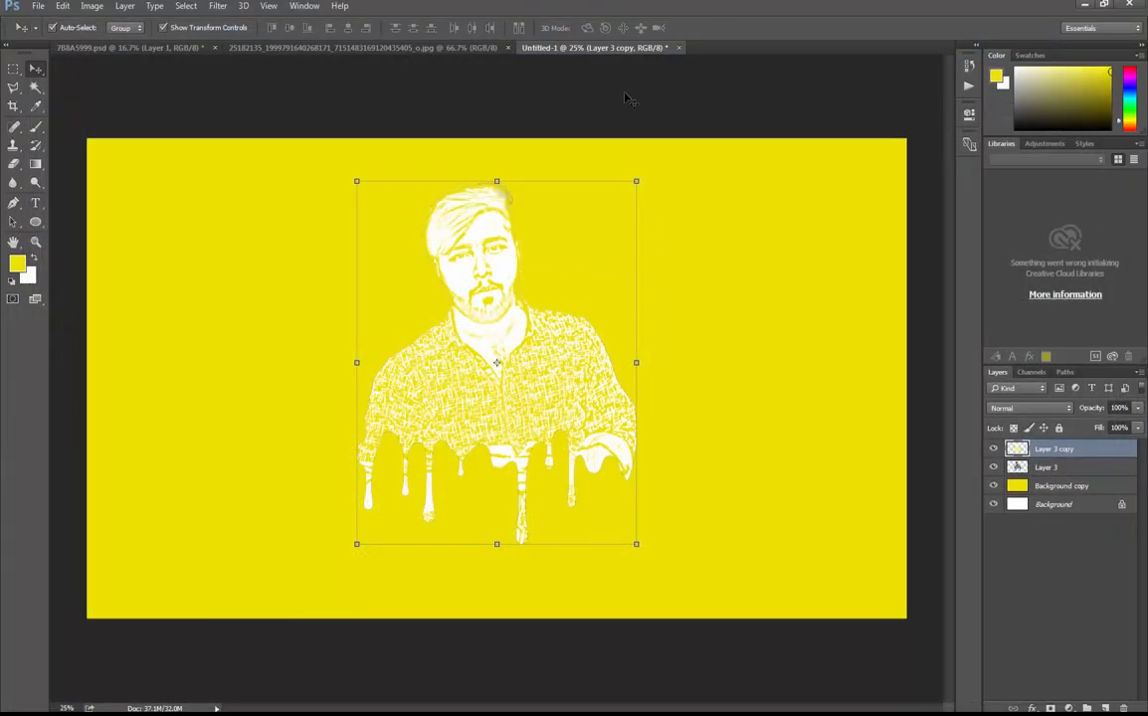
click(645, 154)
key(ctrl+shift+u)
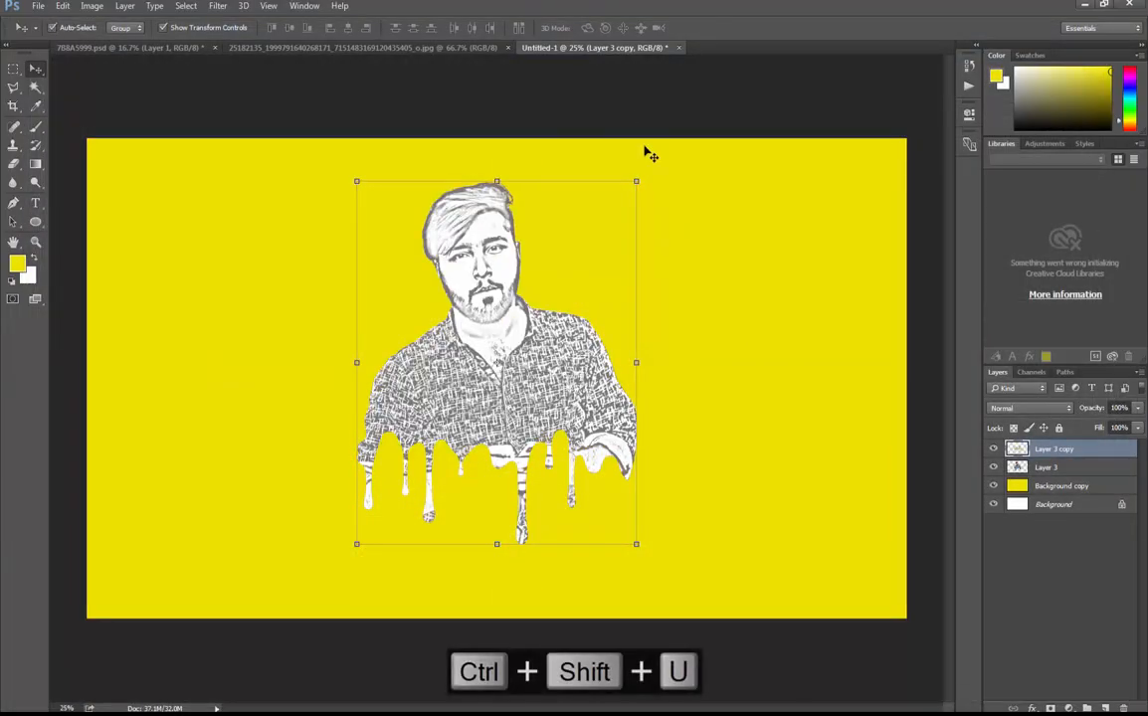
Try the Linear Light and Linear Dodge (Add) blend modes on Layer 3 copy.
click(1007, 412)
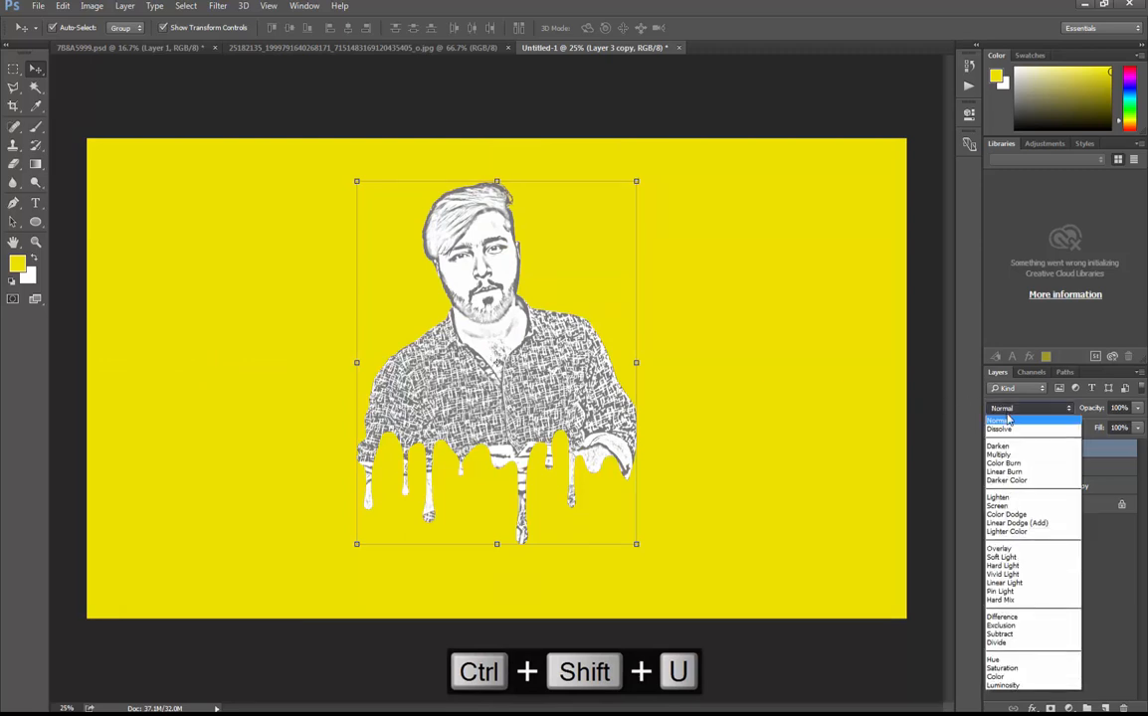
click(1006, 583)
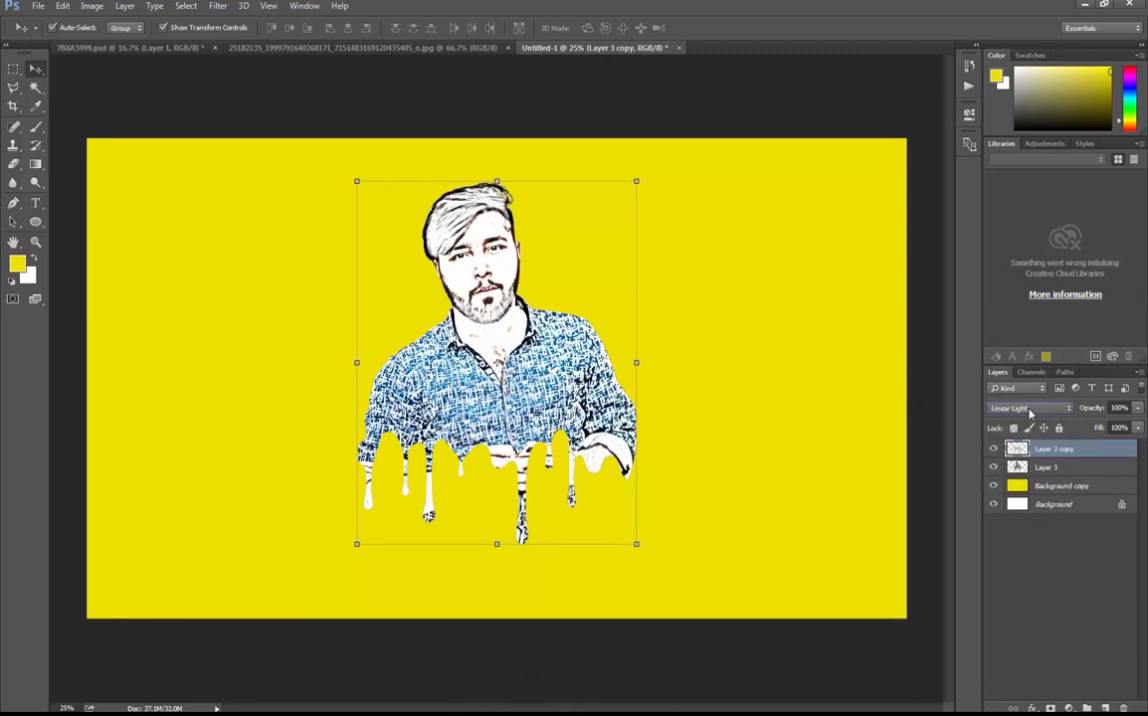
click(1031, 410)
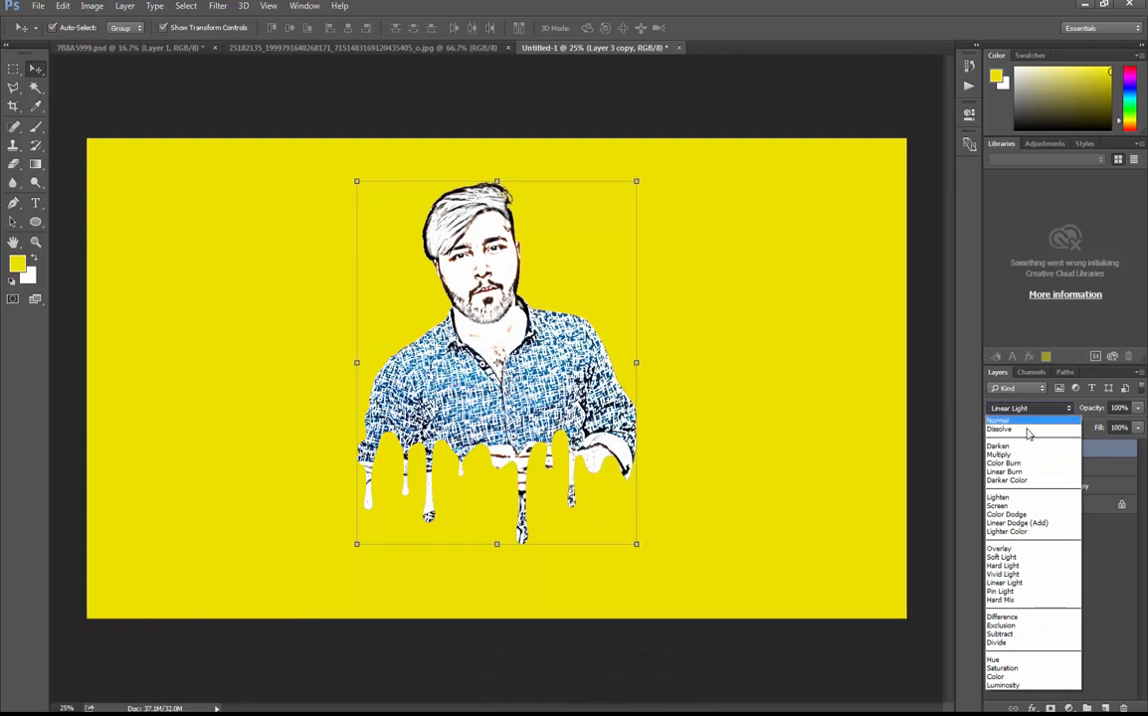
click(1016, 523)
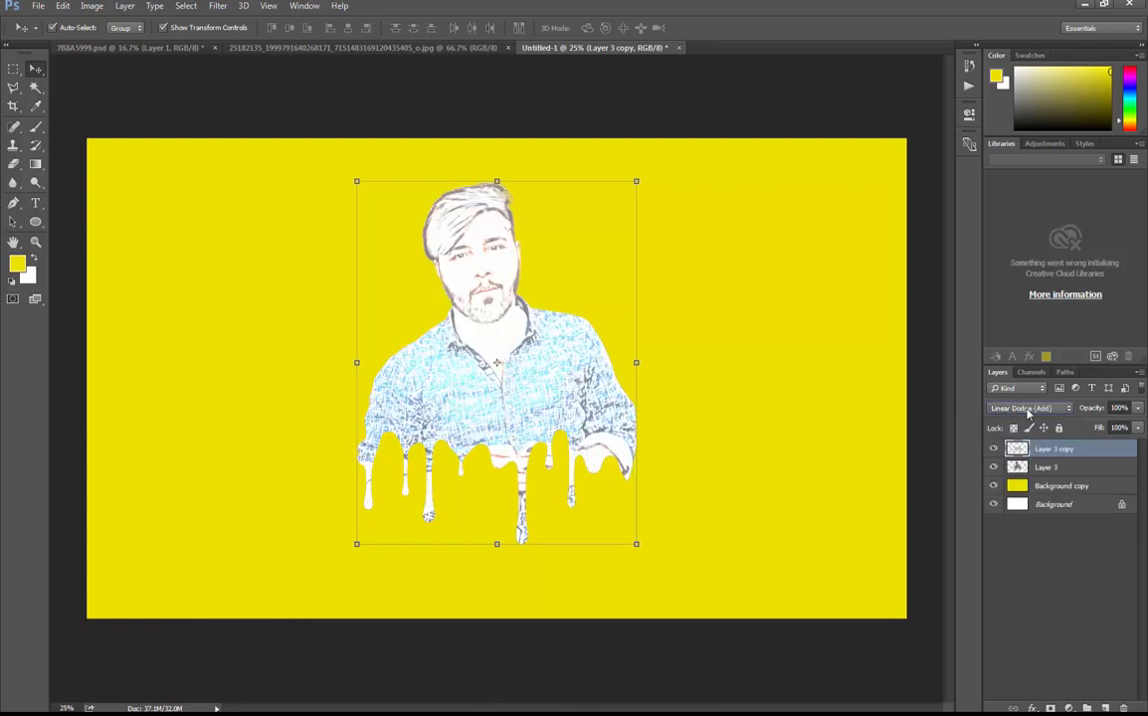
Set the blend mode of Layer 3 copy to Linear Burn and its opacity to 37%.
click(1028, 410)
click(1017, 463)
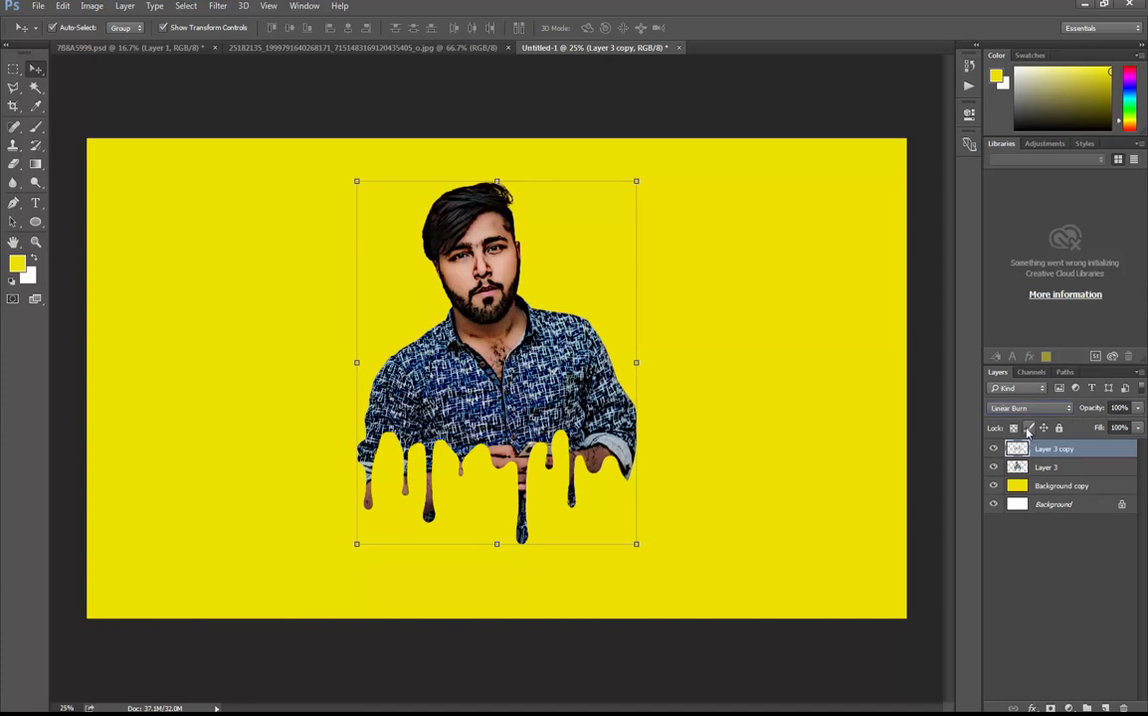
key(ctrl+equal)
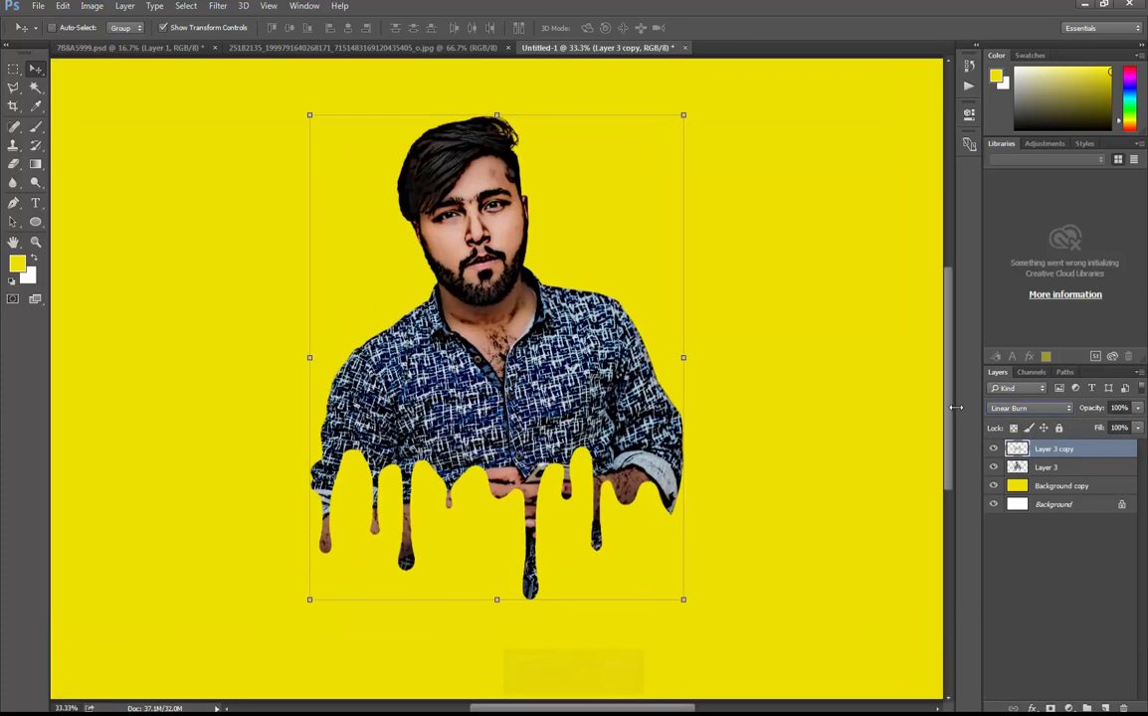
key(ctrl+minus)
click(1137, 408)
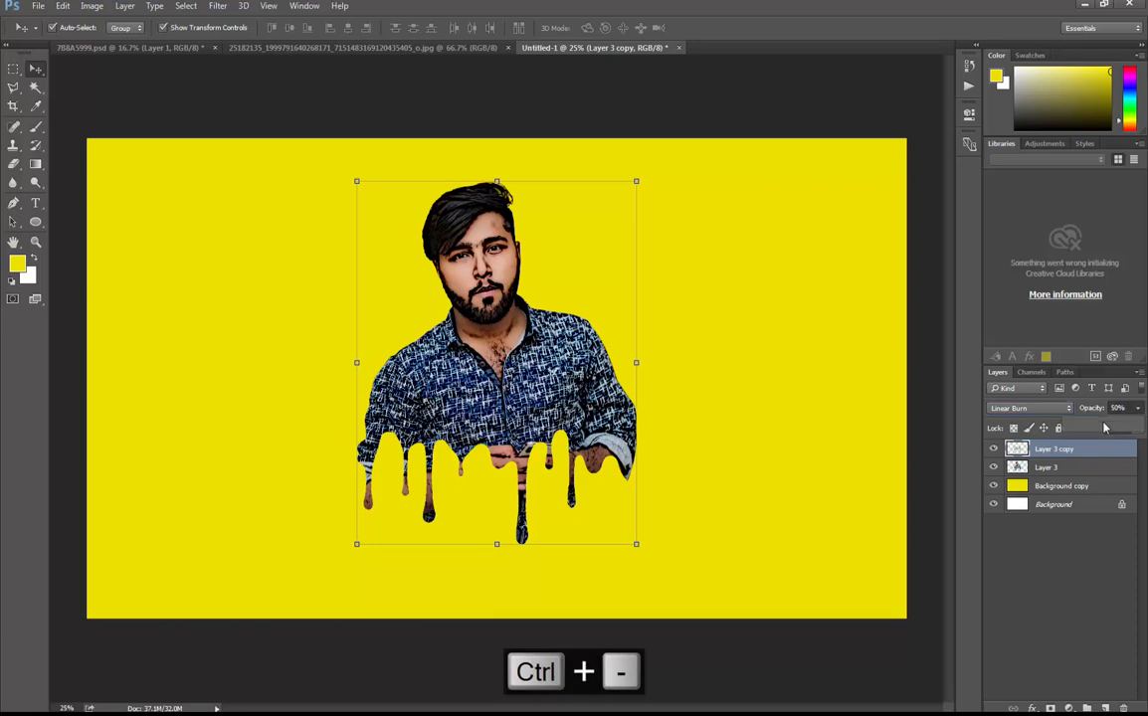
drag(1091, 429, 1095, 430)
Erase the dark photocopy marks on the forehead and neck of Layer 3 copy with an 80 px Eraser.
key(ctrl+equal)
key(ctrl+equal)
key(ctrl+equal)
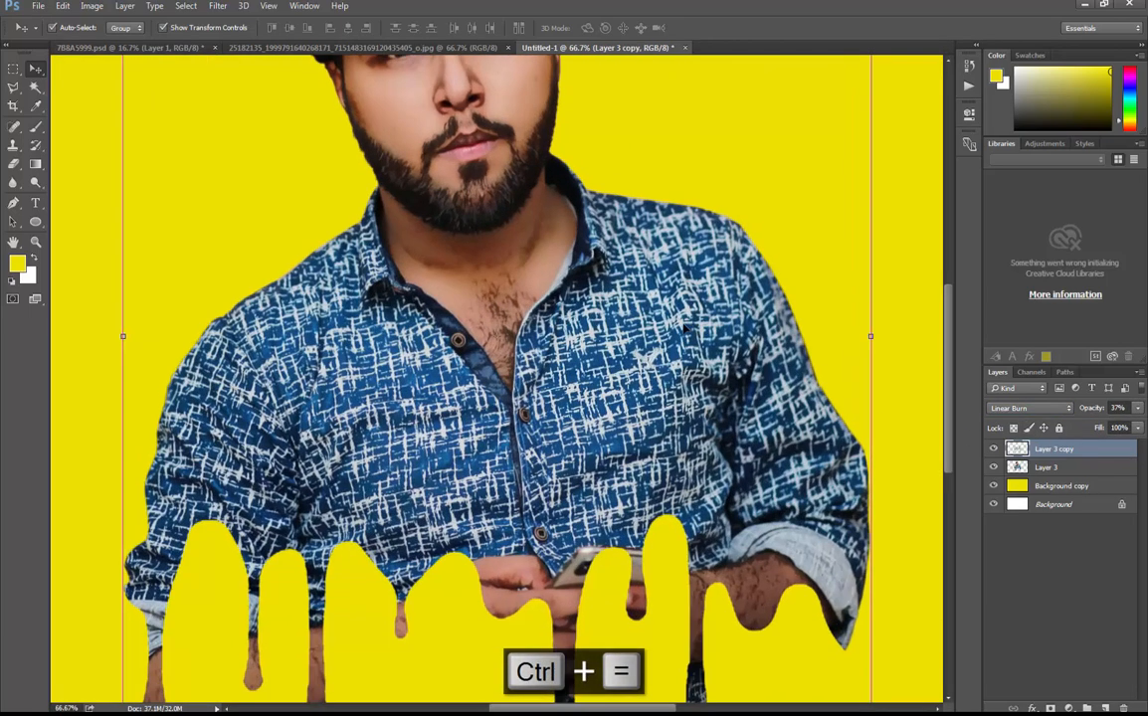
drag(538, 275, 547, 348)
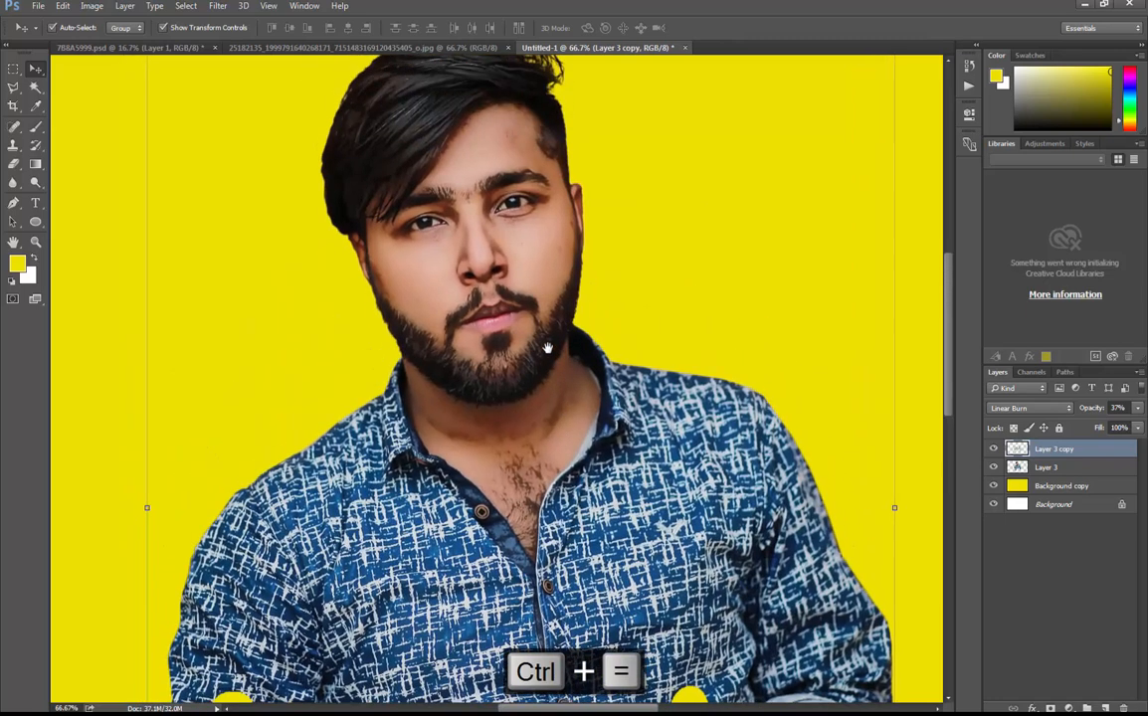
click(14, 164)
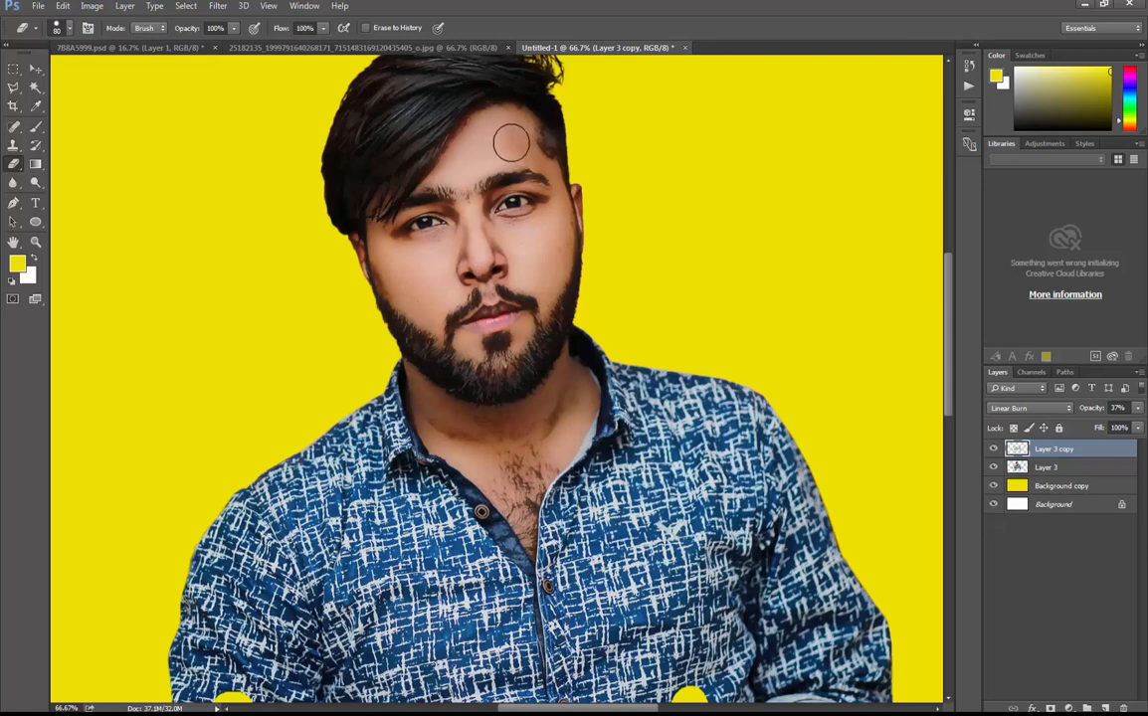
key(bracketleft)
key(bracketleft)
key(bracketright)
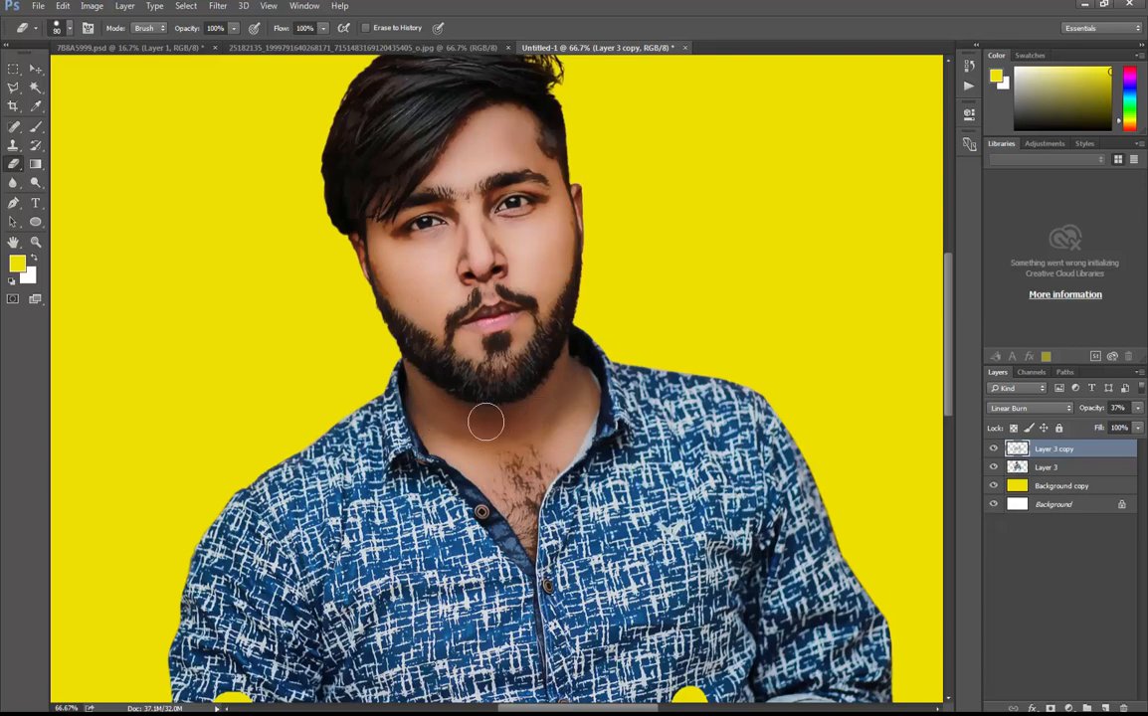
key(ctrl+minus)
key(ctrl+minus)
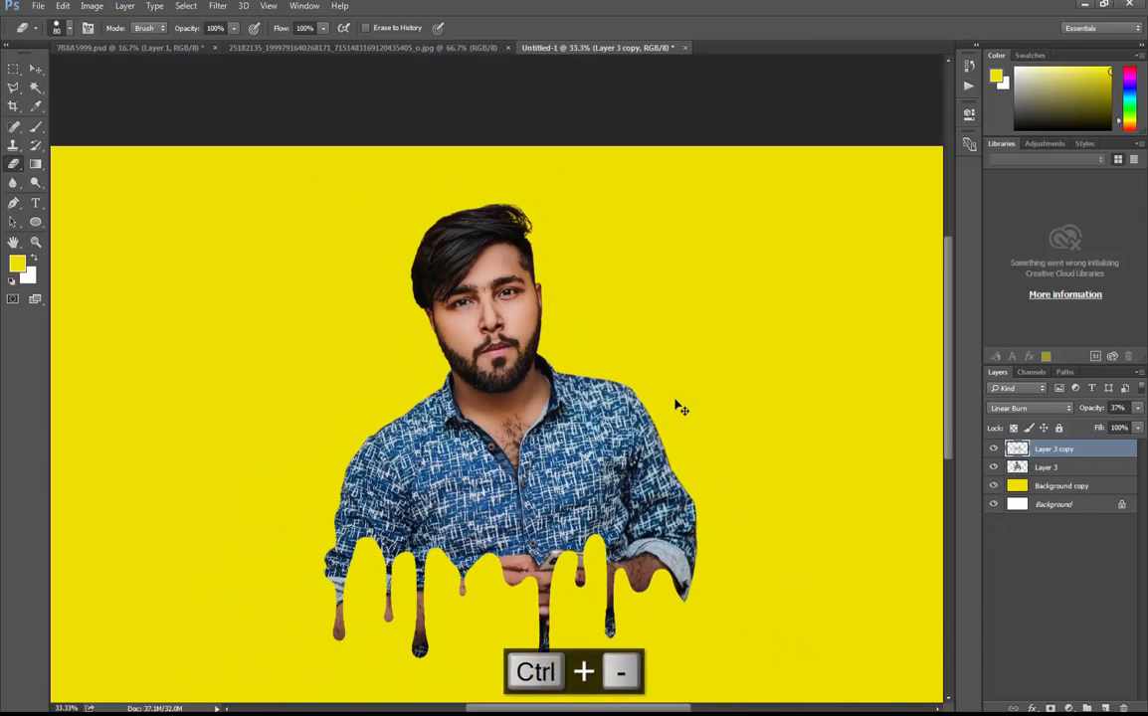
key(ctrl+minus)
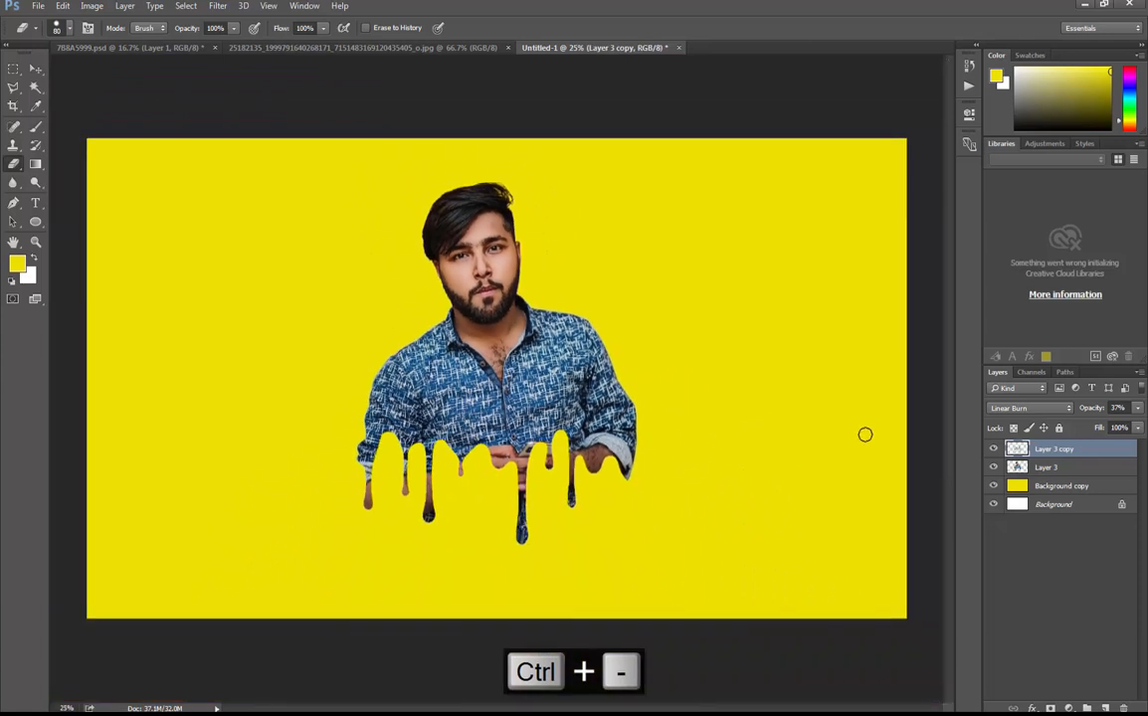
Add an enlarged white Outer Glow with 8% spread and a thin black inside Stroke to Layer 3.
click(1042, 466)
click(1033, 709)
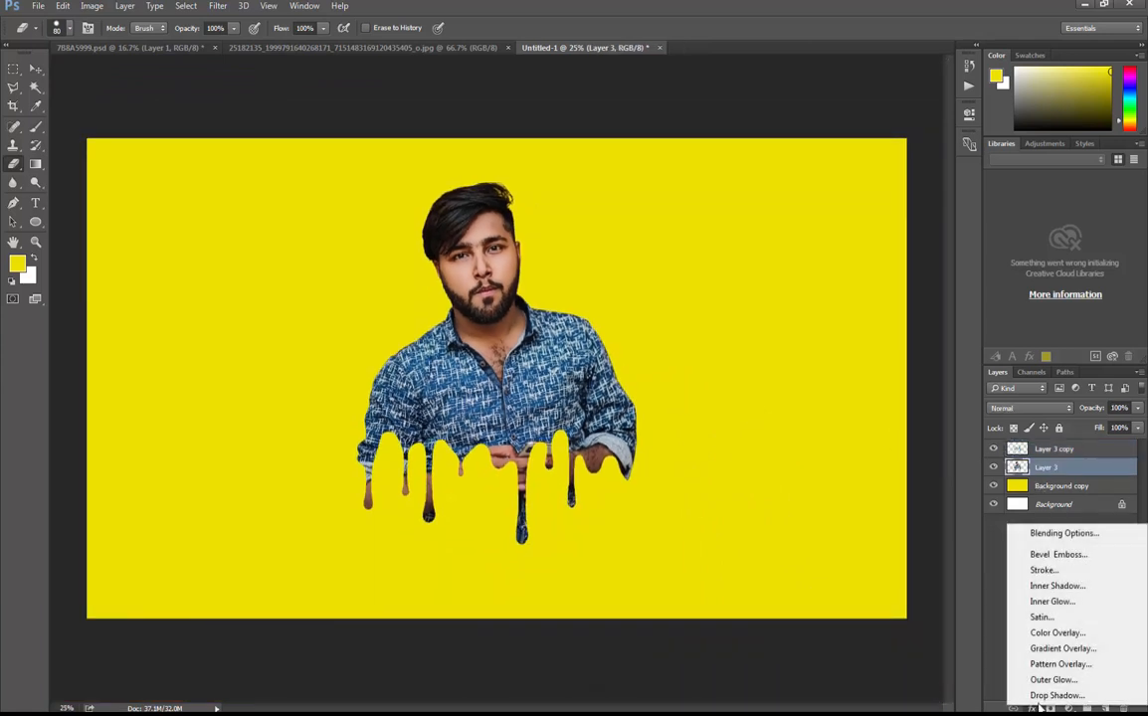
click(1054, 682)
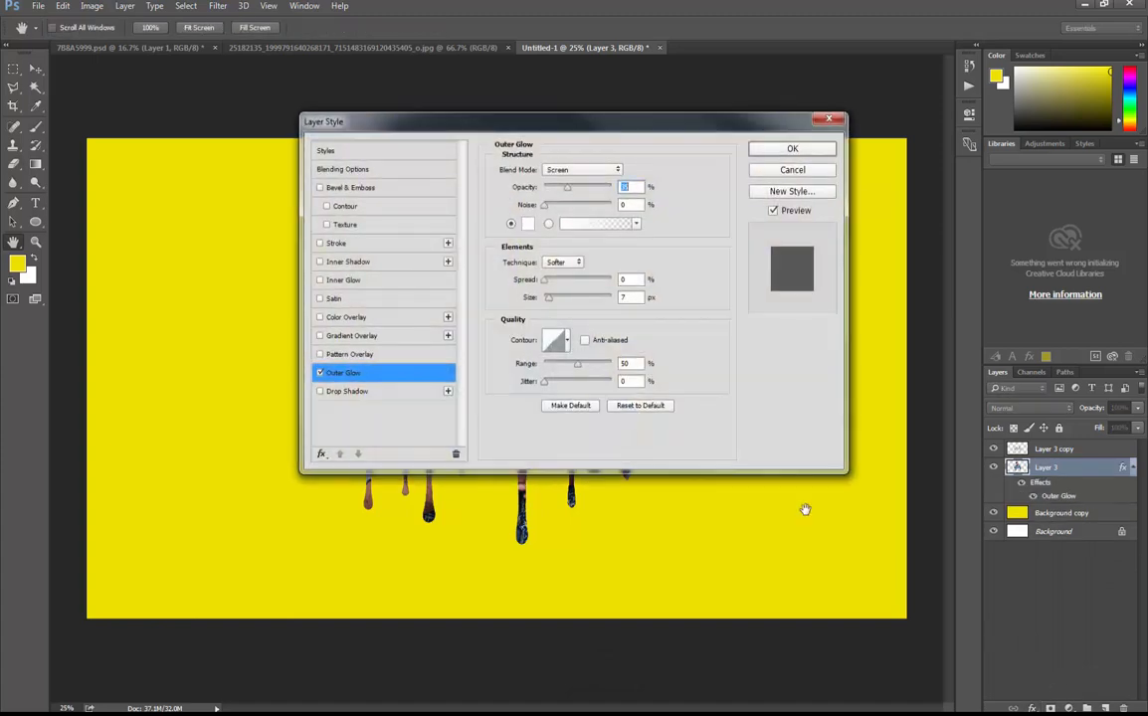
drag(614, 151, 922, 253)
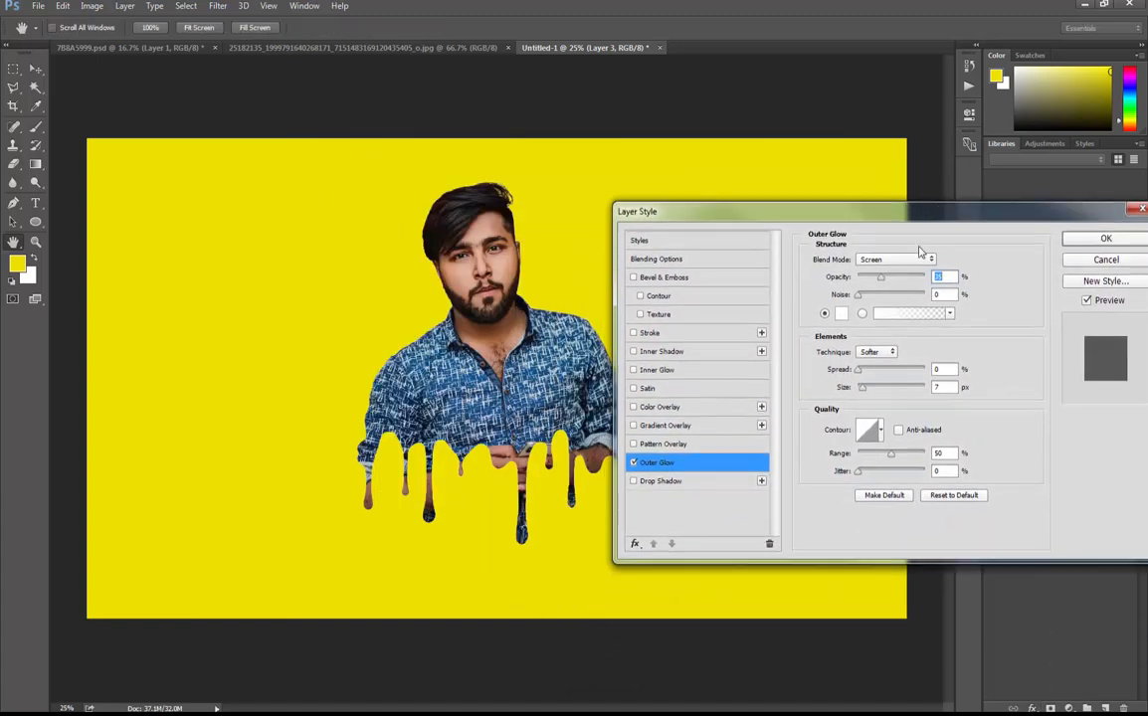
mouse_move(878, 390)
mouse_down()
mouse_move(893, 390)
mouse_move(881, 374)
mouse_up()
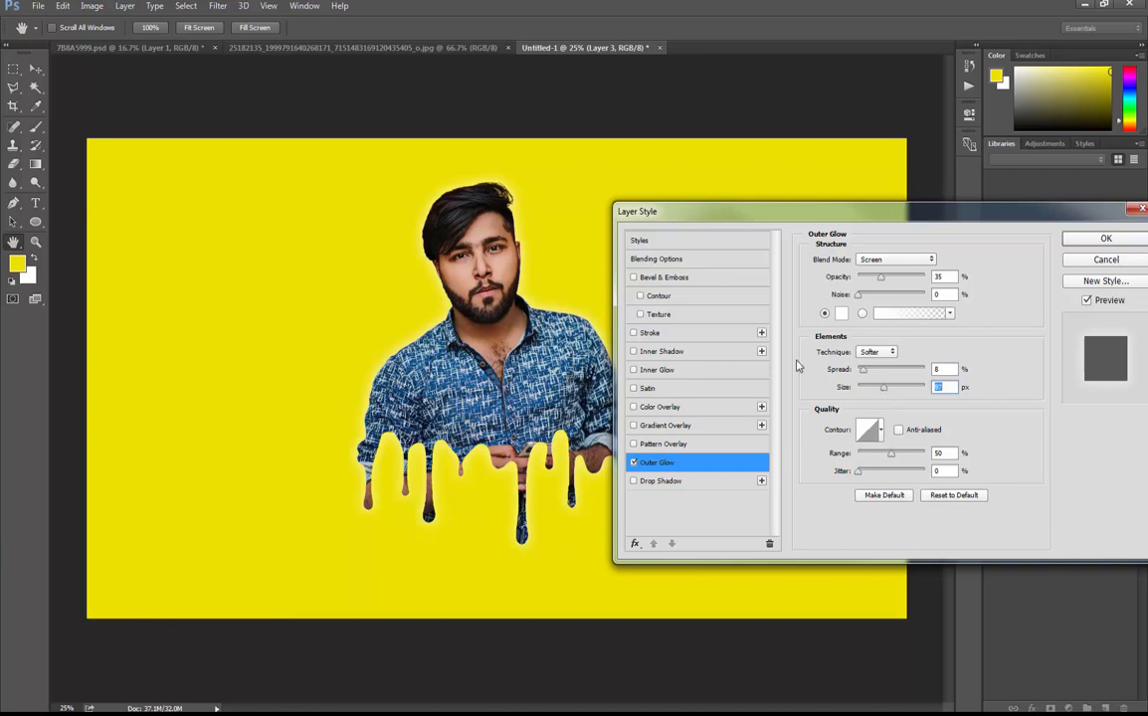
click(656, 332)
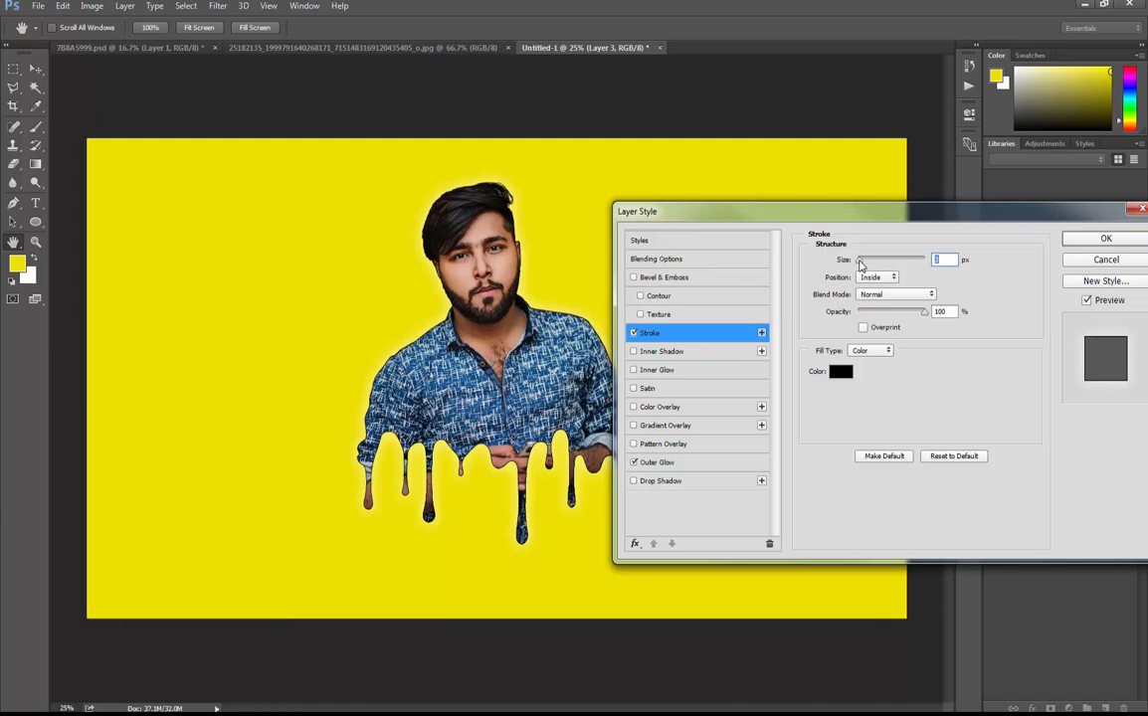
key(Return)
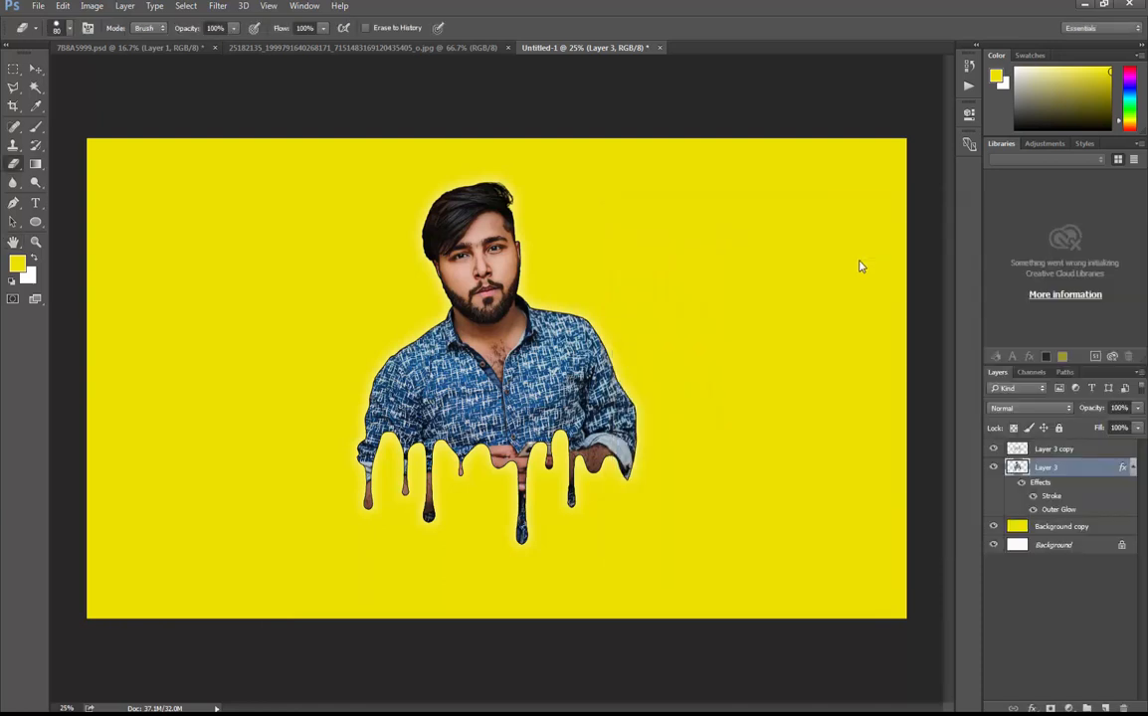
Activate the Brush tool and set the foreground colour to a dark blue sampled from the shirt.
click(36, 128)
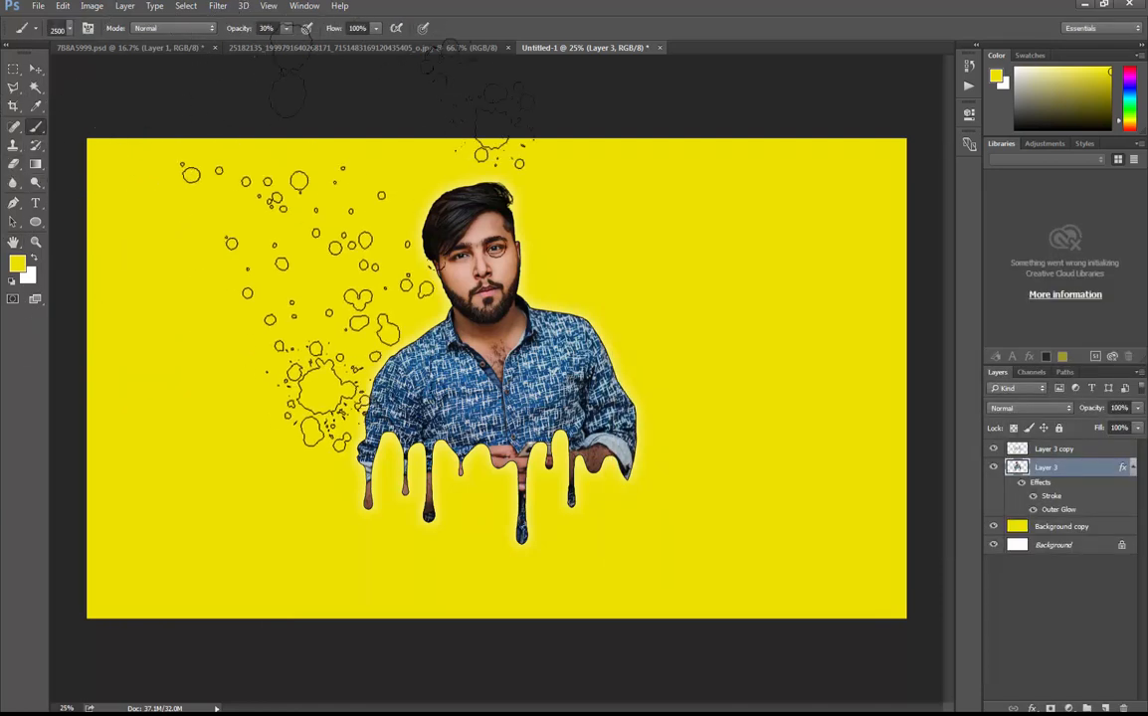
click(19, 264)
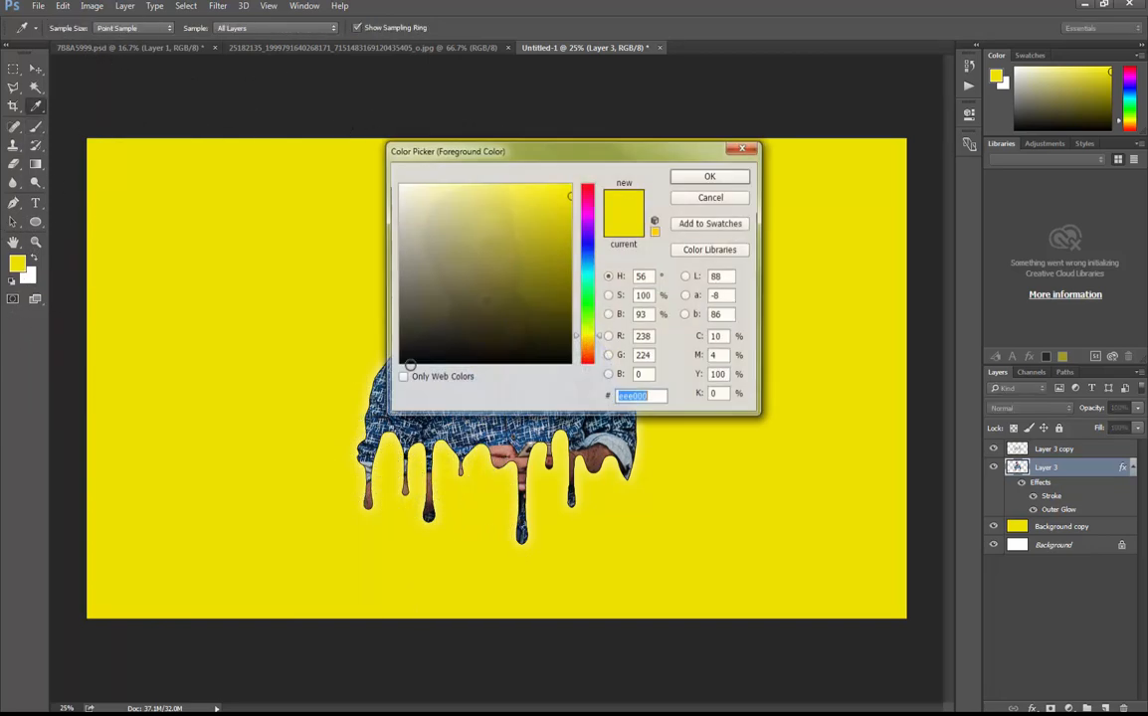
click(501, 429)
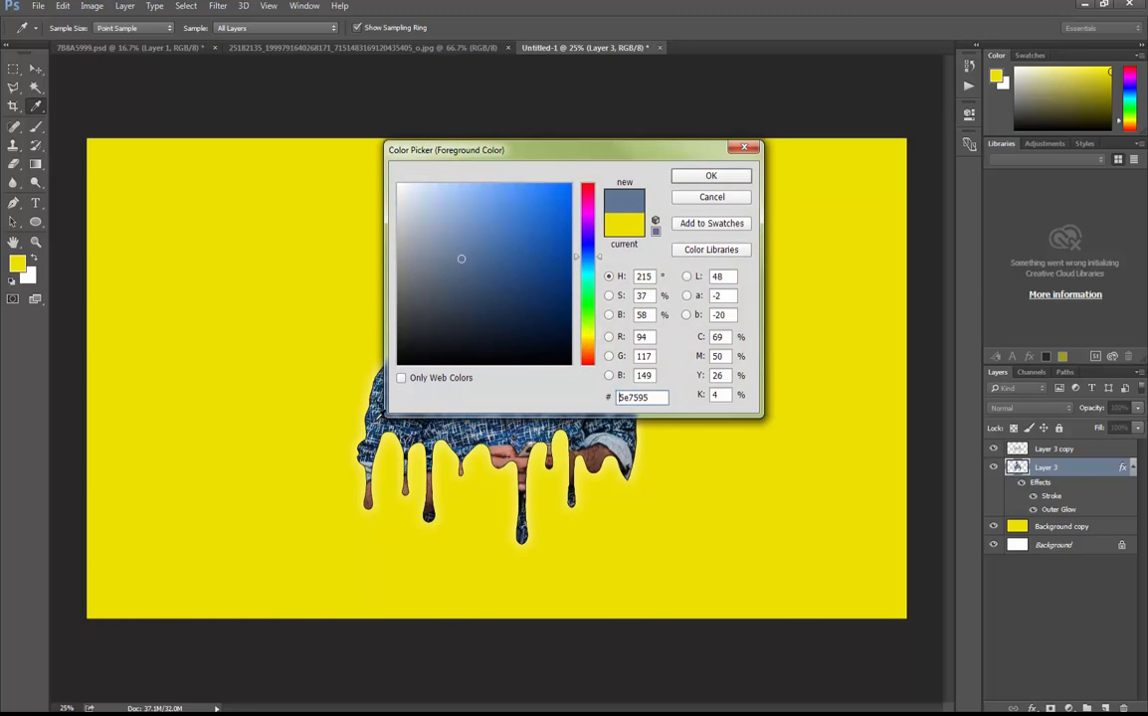
click(377, 419)
key(Return)
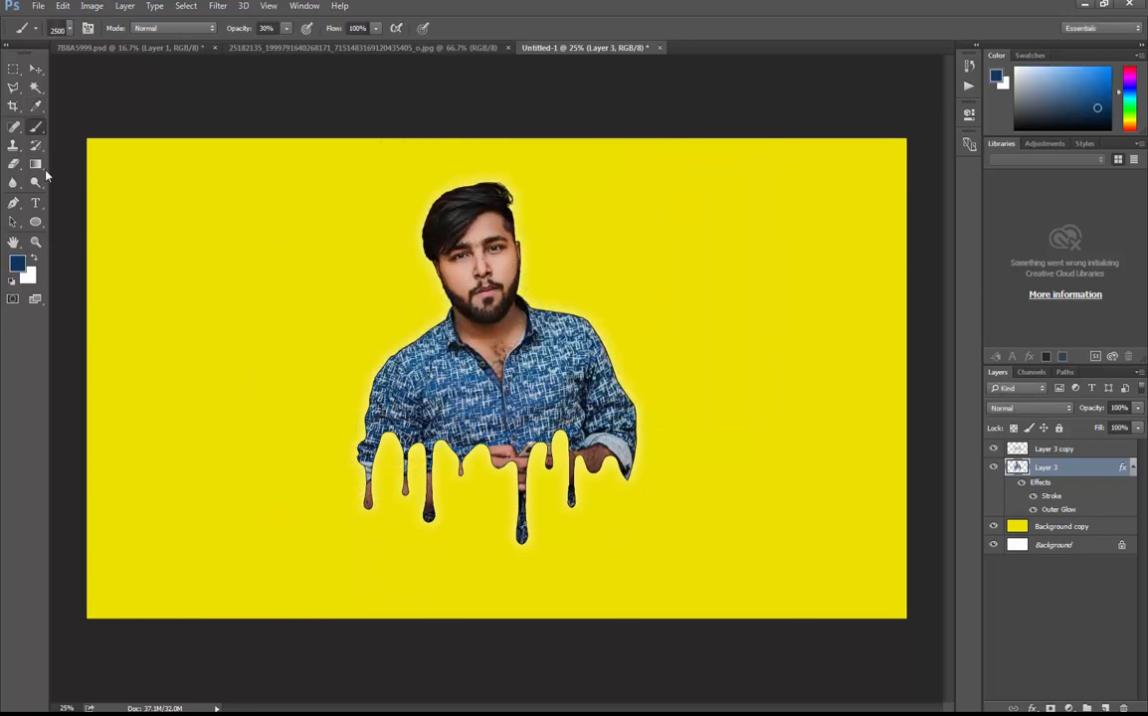
Choose the 3700 px splatter brush and add a new layer directly above Background copy.
right_click(572, 521)
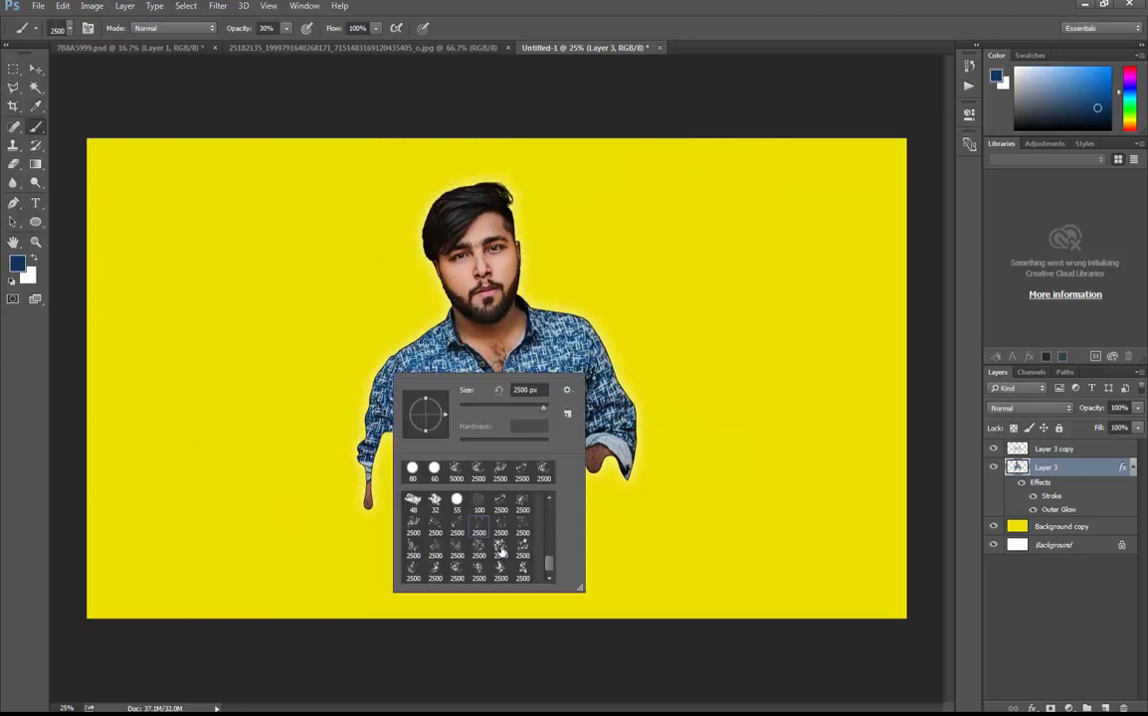
click(40, 72)
click(36, 126)
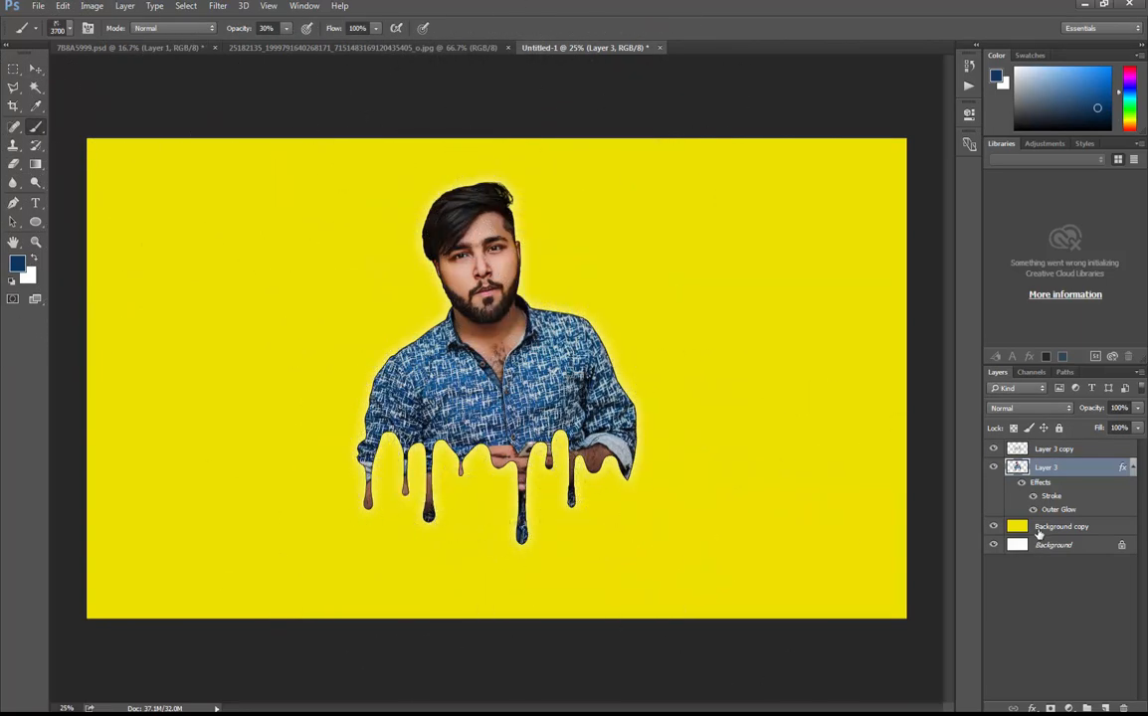
click(1038, 530)
click(1105, 706)
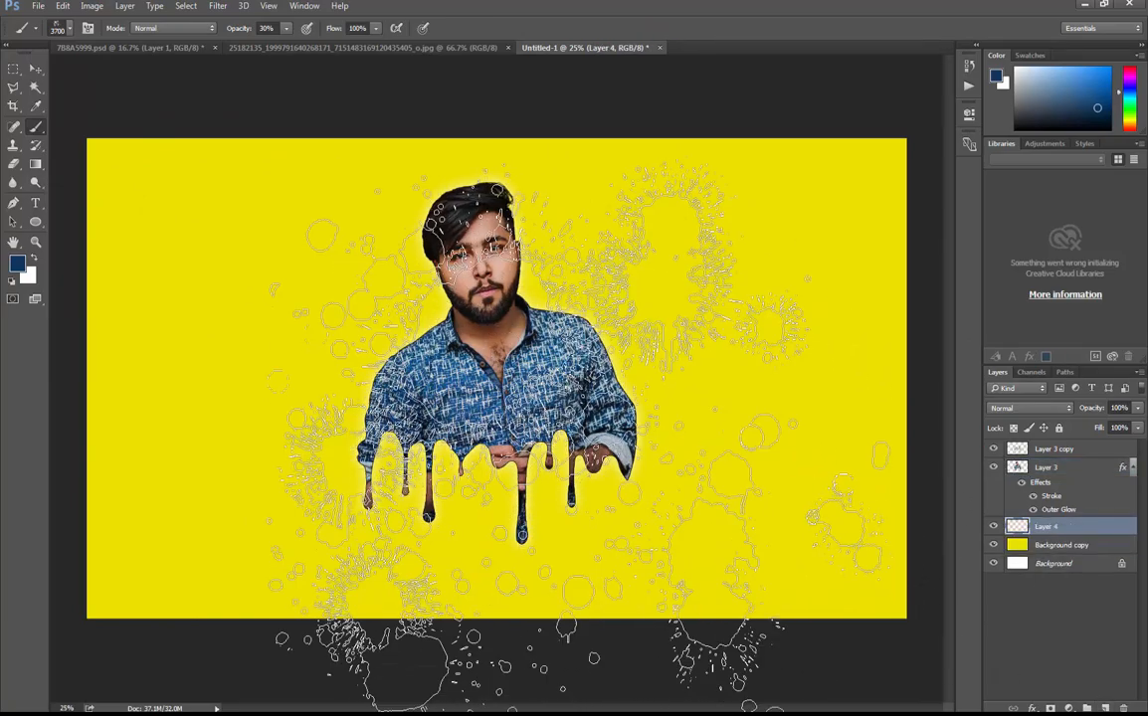
Reduce the splatter brush to 2000 px and stamp it once behind the portrait on Layer 4.
key(bracketleft)
key(bracketleft)
key(bracketleft)
key(bracketleft)
key(bracketleft)
key(bracketleft)
key(bracketleft)
key(bracketleft)
key(bracketleft)
key(bracketleft)
key(bracketleft)
key(bracketleft)
key(bracketleft)
key(bracketleft)
key(bracketleft)
key(bracketleft)
key(bracketleft)
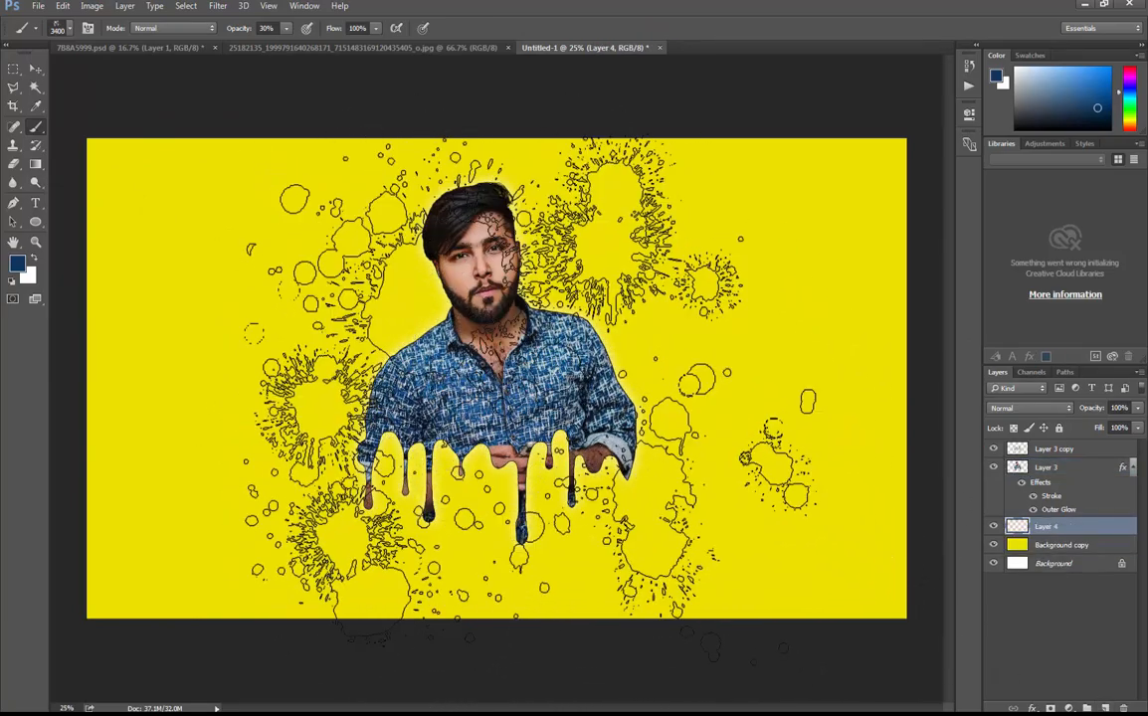
click(502, 378)
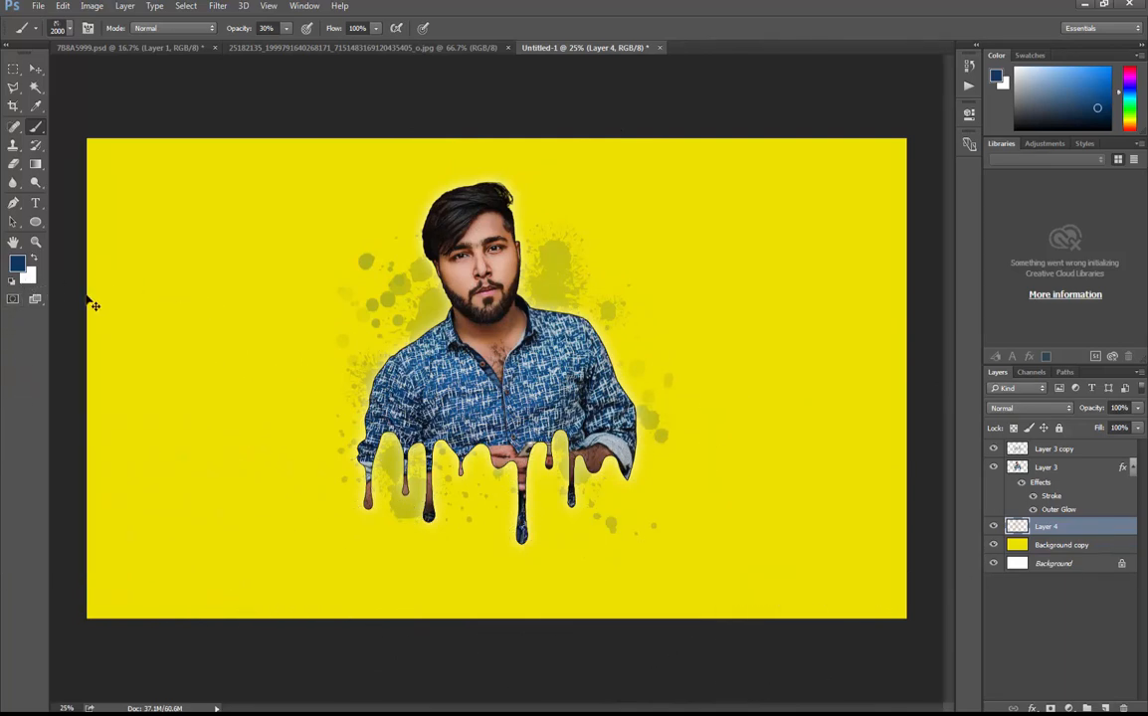
Undo the dark blue splatter stamp and set the foreground colour to bright blue 0083ff.
key(ctrl+z)
click(16, 262)
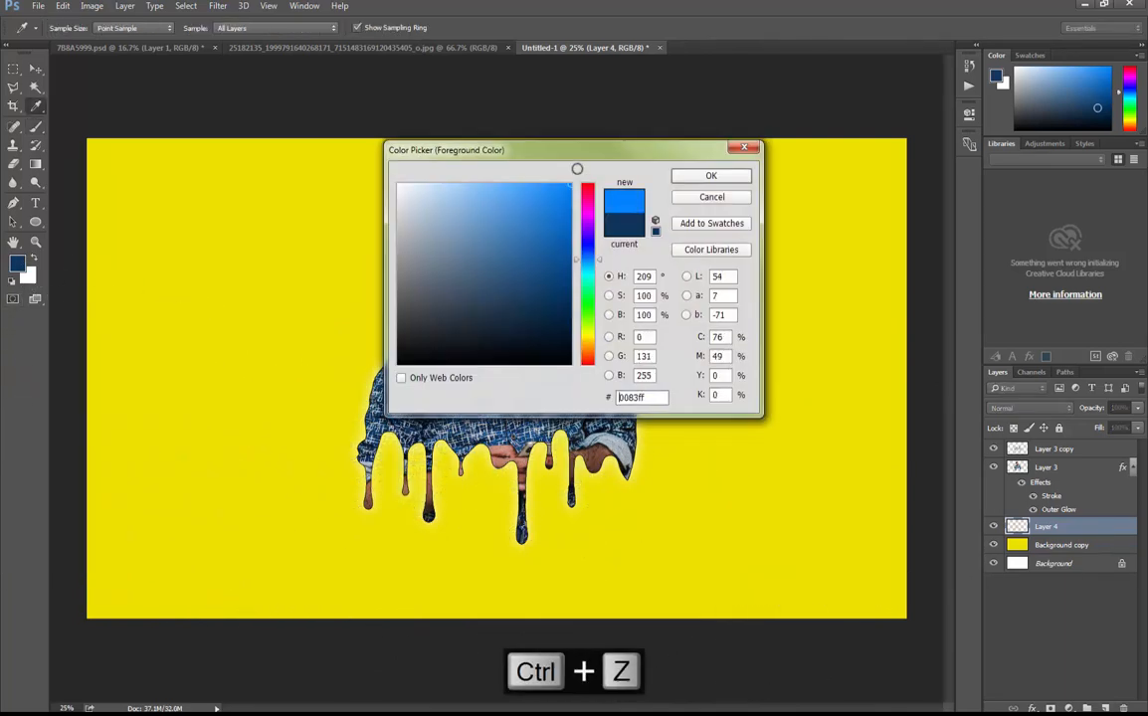
key(Return)
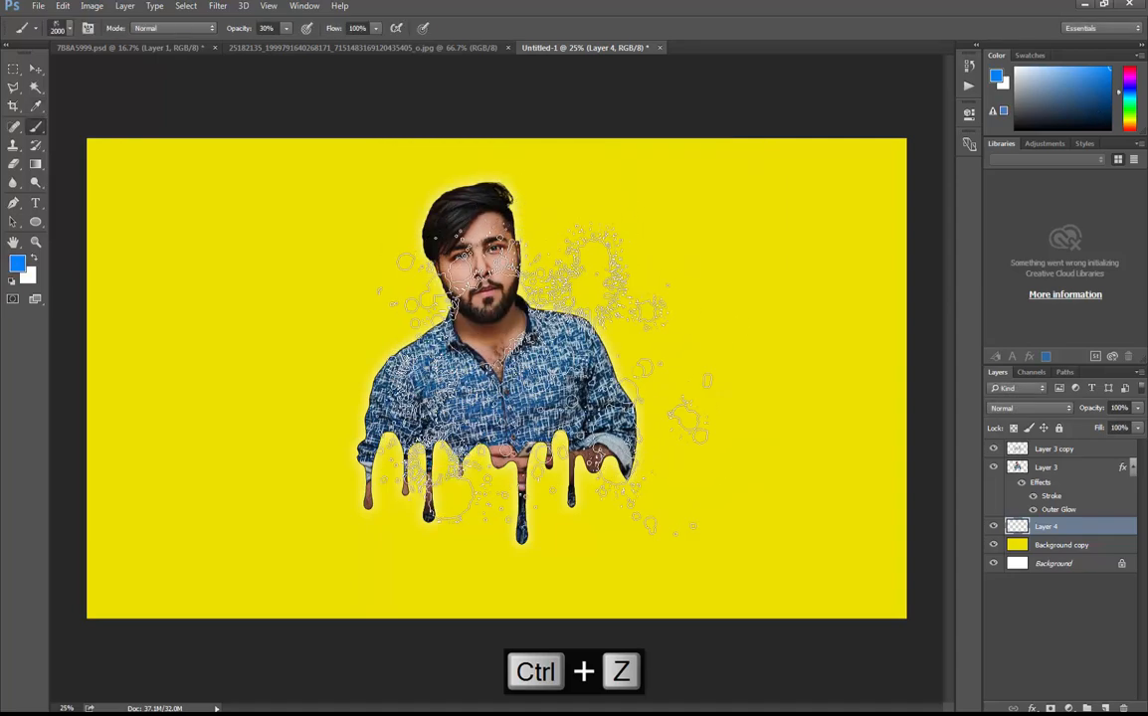
Set the brush opacity to 100% and try a 2000 px splatter stamp behind the portrait on Layer 4.
click(288, 29)
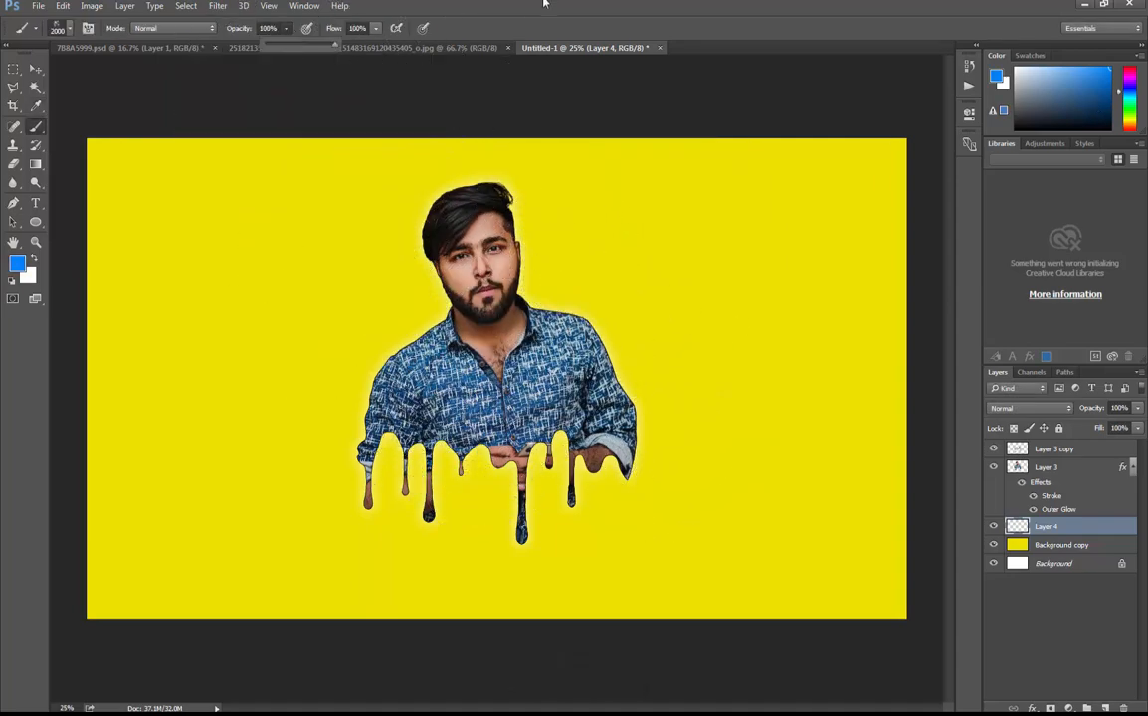
click(544, 3)
click(508, 375)
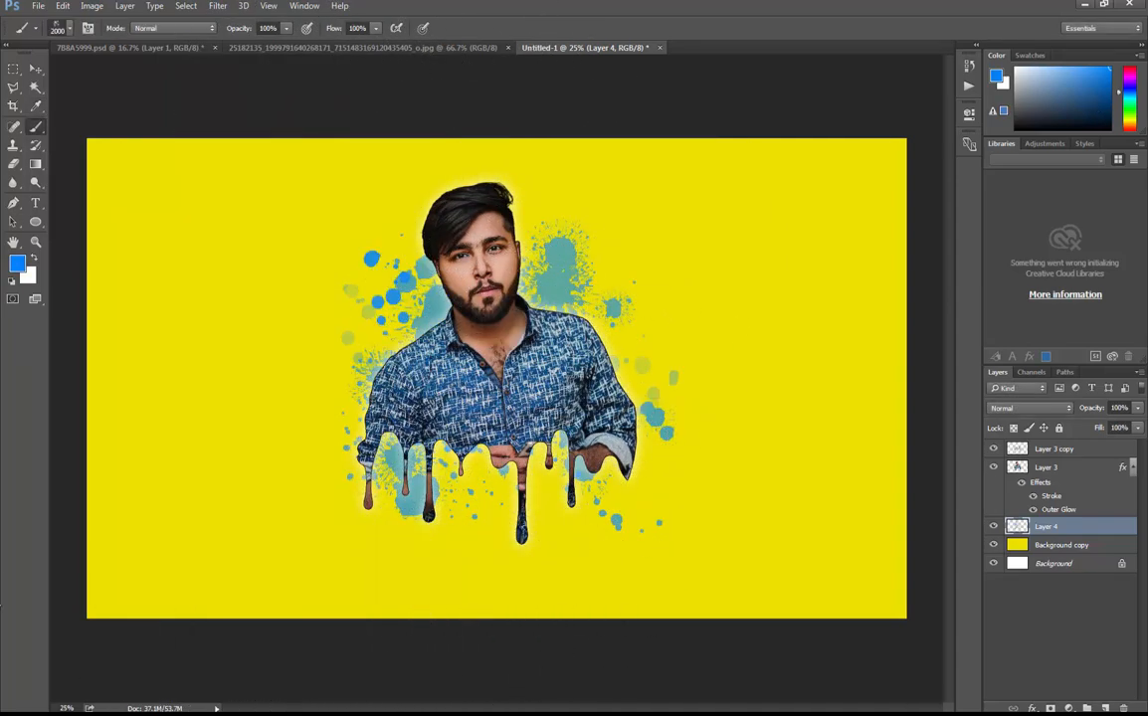
key(ctrl+z)
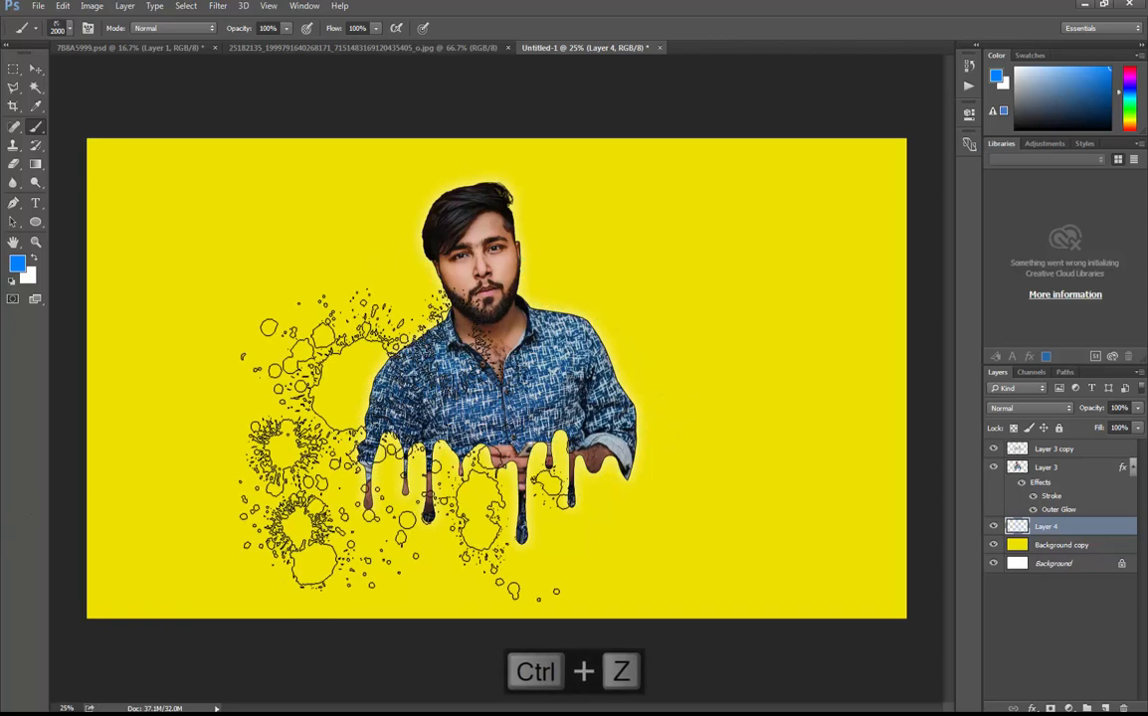
Enlarge the splatter brush to 2600 px and stamp it once behind the portrait on Layer 4.
key(bracketright)
key(bracketright)
key(bracketright)
key(bracketright)
key(bracketright)
key(bracketright)
click(507, 378)
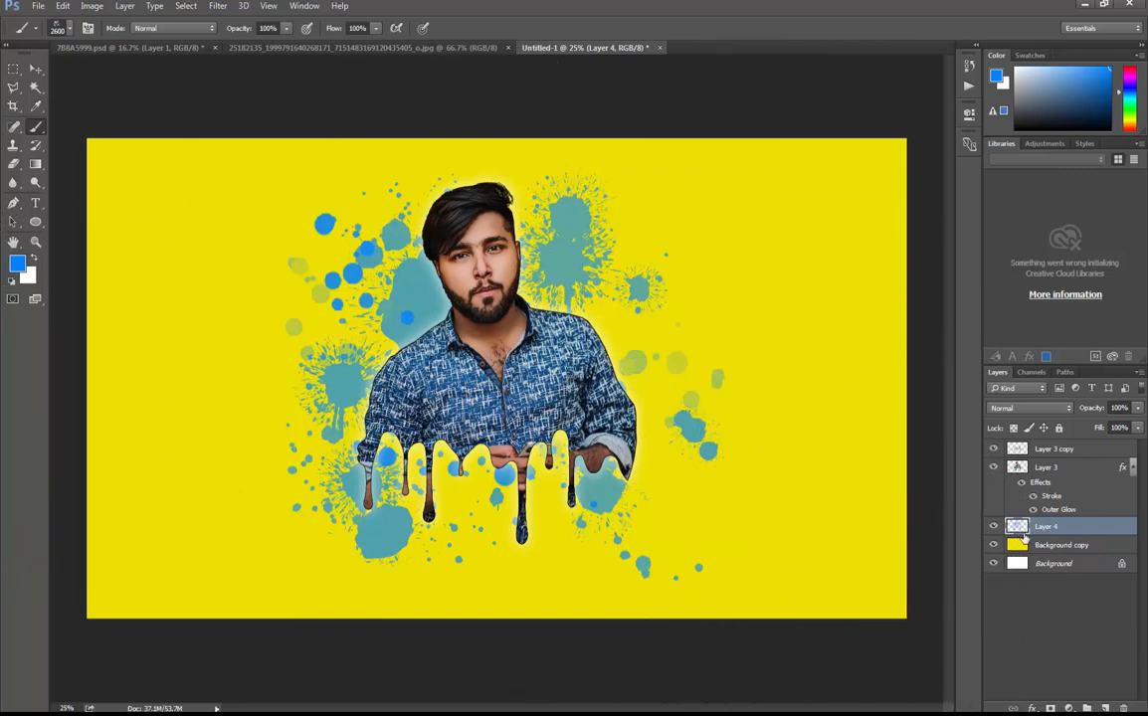
Duplicate the Background copy layer and fill the duplicate with black 000000.
key(alt+bracketleft)
key(ctrl+j)
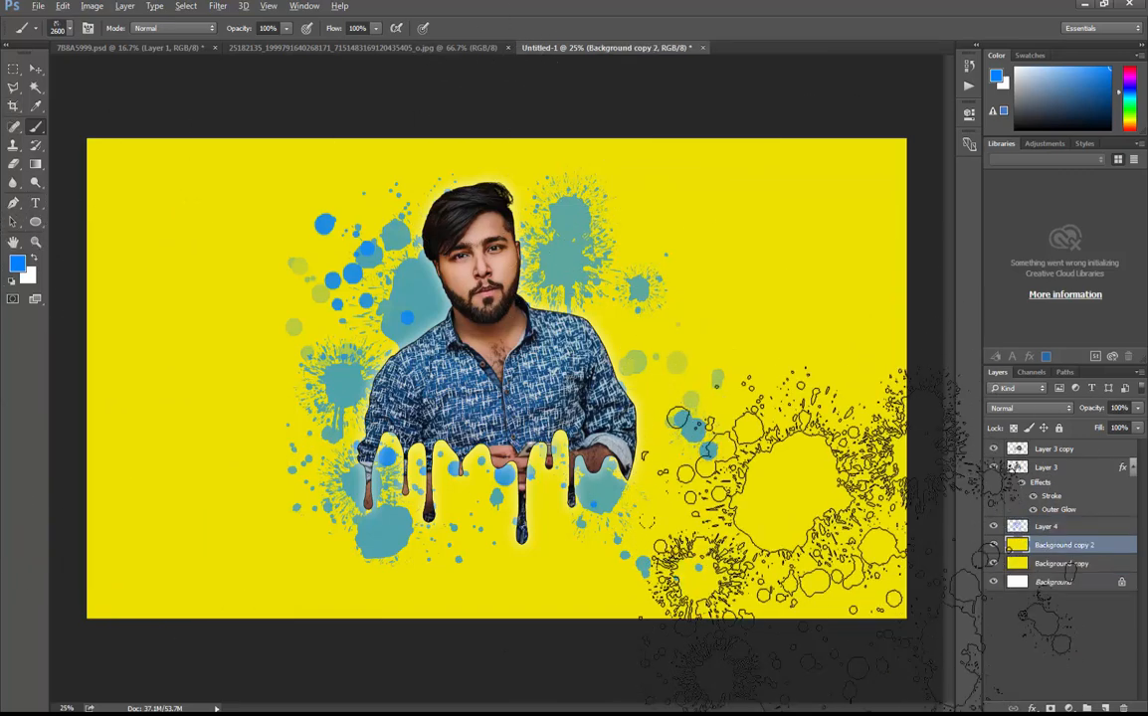
key(alt+BackSpace)
click(17, 265)
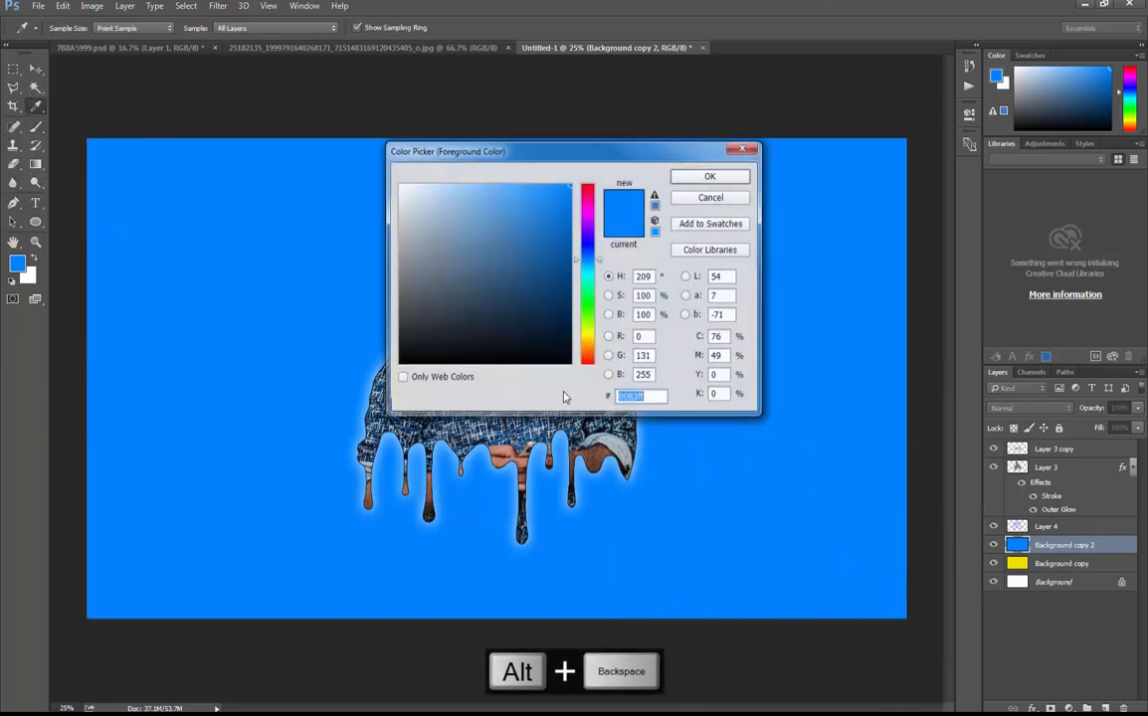
text(000000)
key(Return)
key(alt+BackSpace)
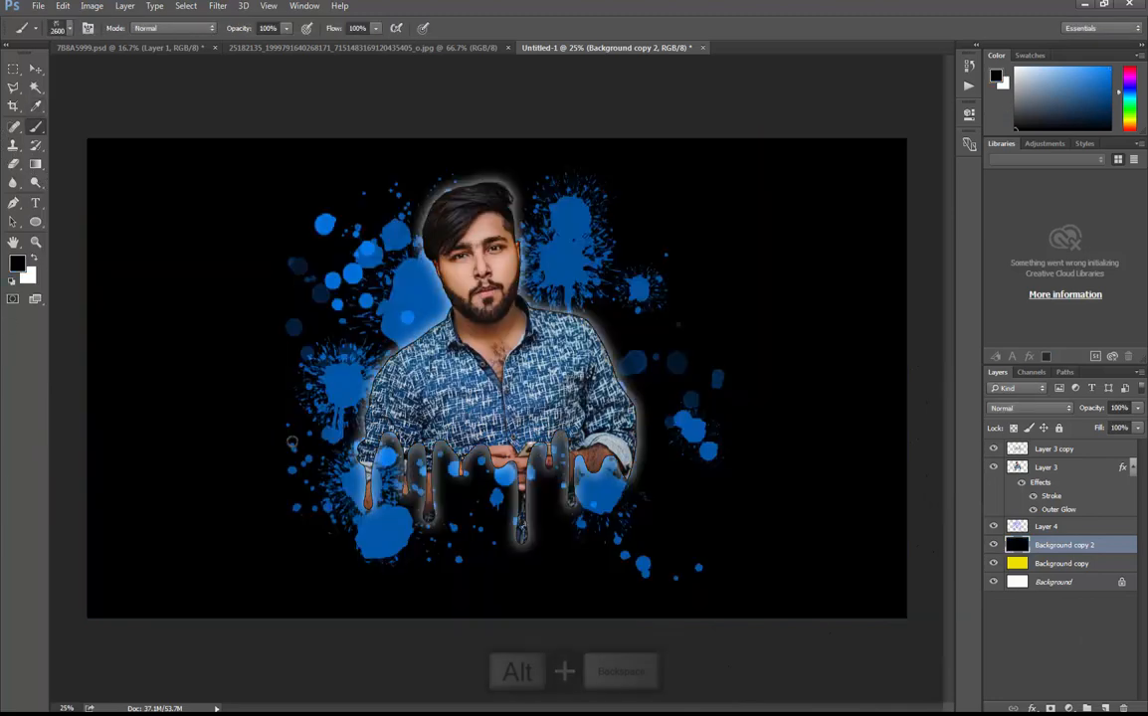
Activate the Eraser, enlarge it to 3000 px and try one horizontal stroke across the black Background copy 2 layer.
click(13, 164)
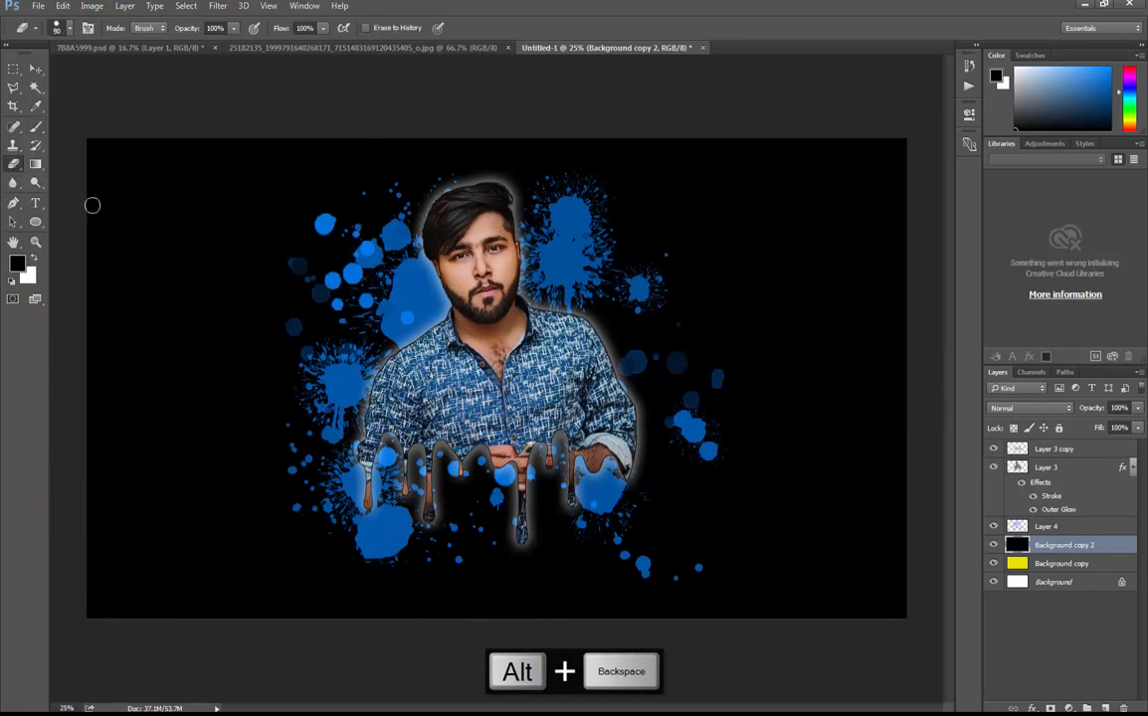
key(bracketright)
key(bracketright)
key(bracketright)
key(bracketright)
key(bracketright)
key(bracketright)
key(bracketright)
key(bracketright)
key(bracketright)
key(bracketright)
key(bracketright)
key(bracketright)
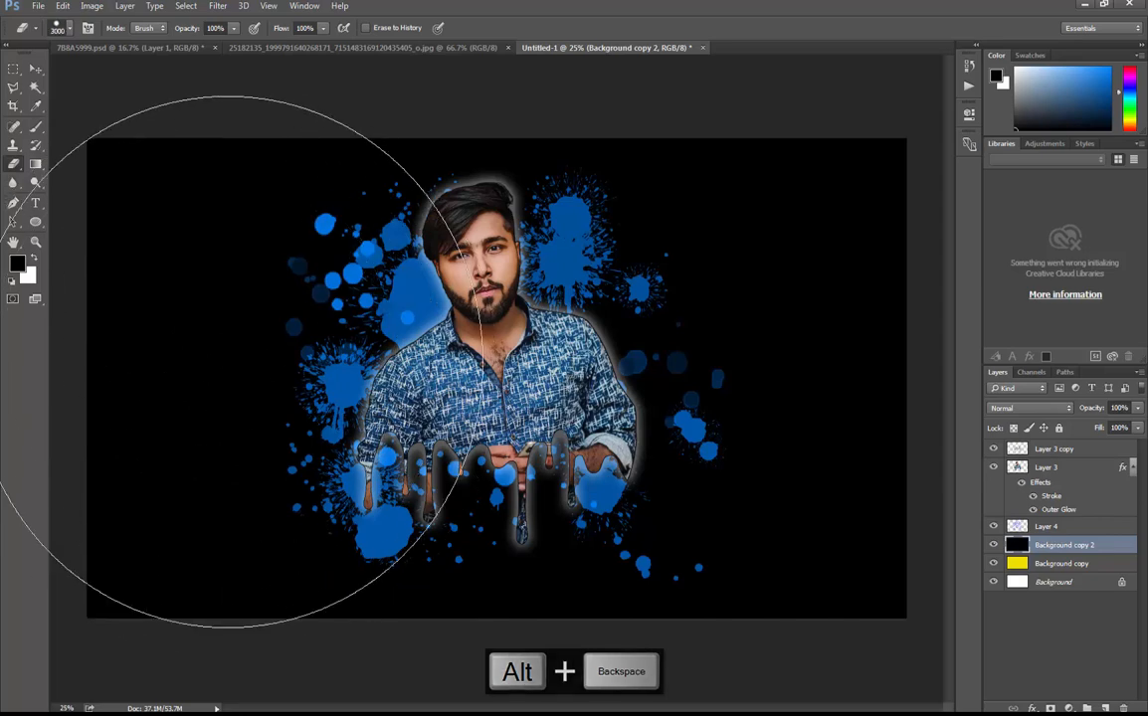
drag(232, 358, 744, 356)
key(ctrl+z)
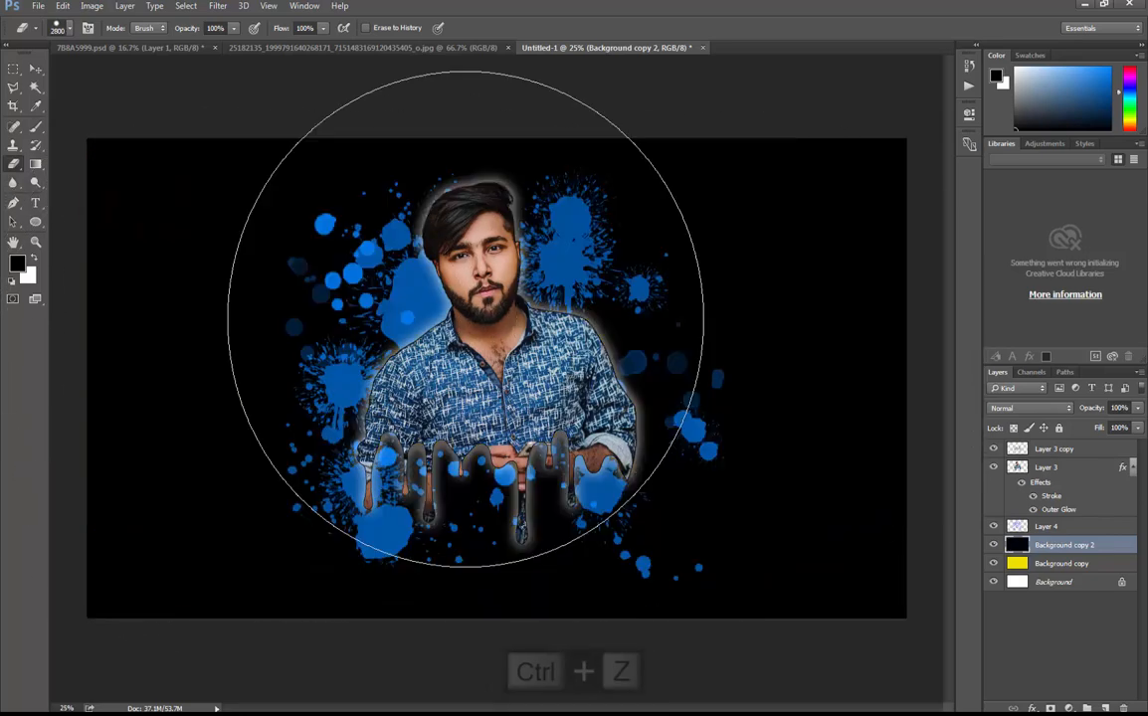
Soften the Eraser at 2800 px and erase the middle of Background copy 2, leaving a dark vignette around the canvas edges.
right_click(475, 321)
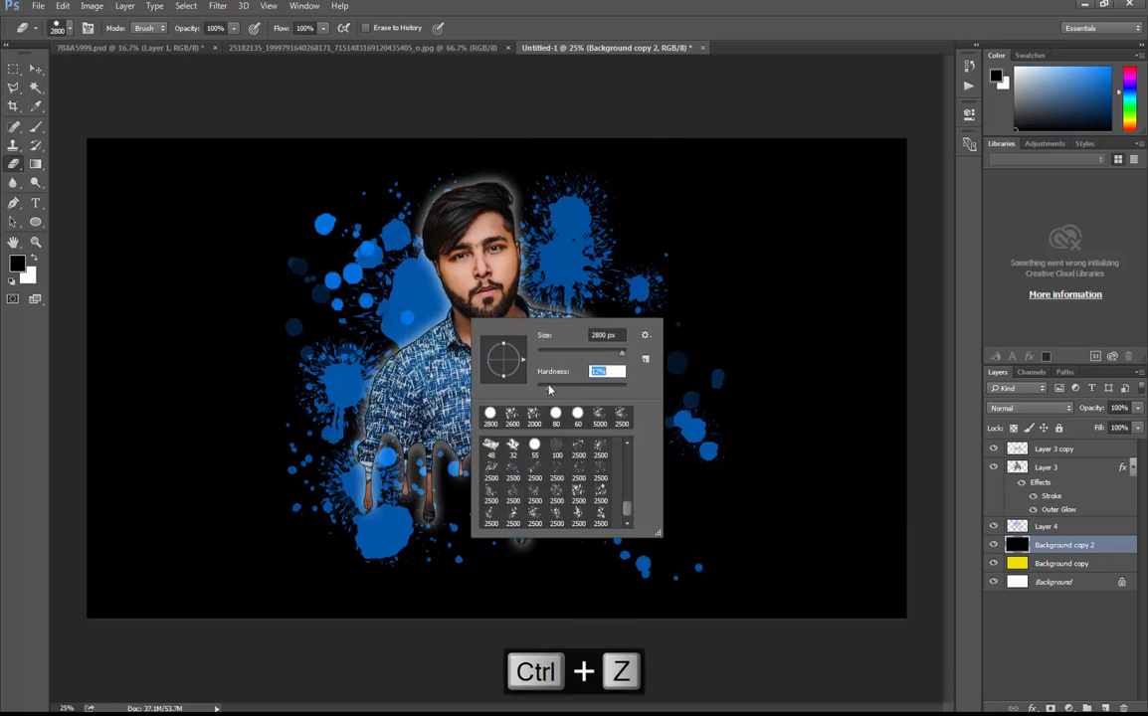
key(Return)
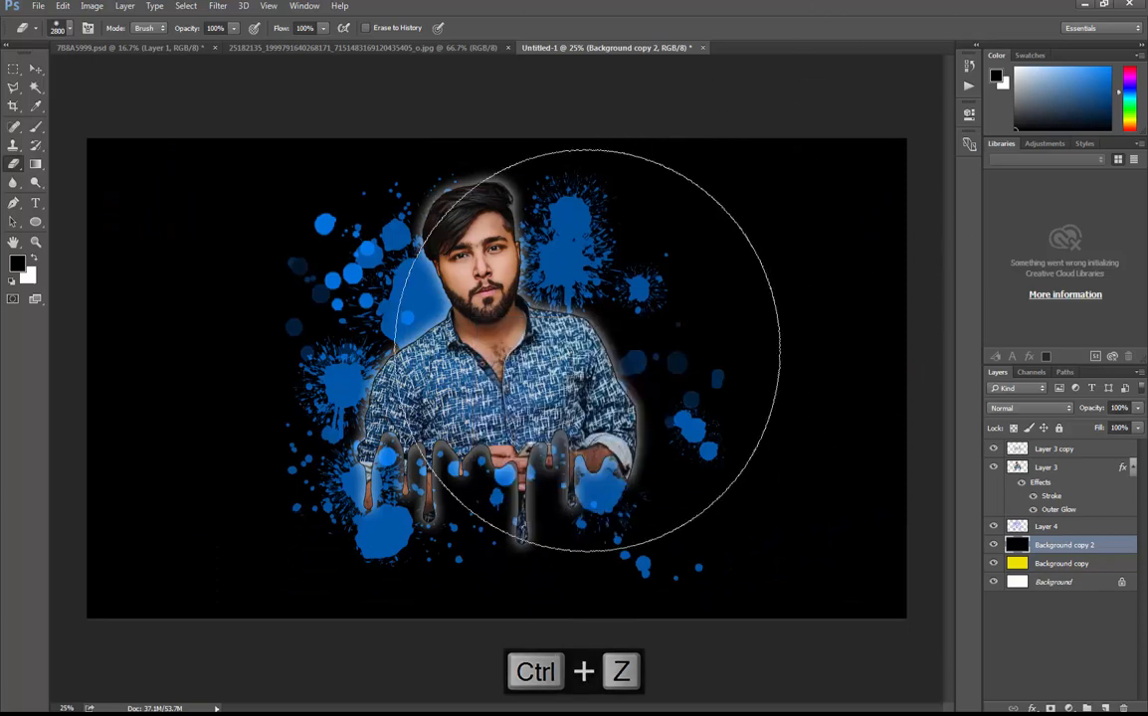
key(ctrl+z)
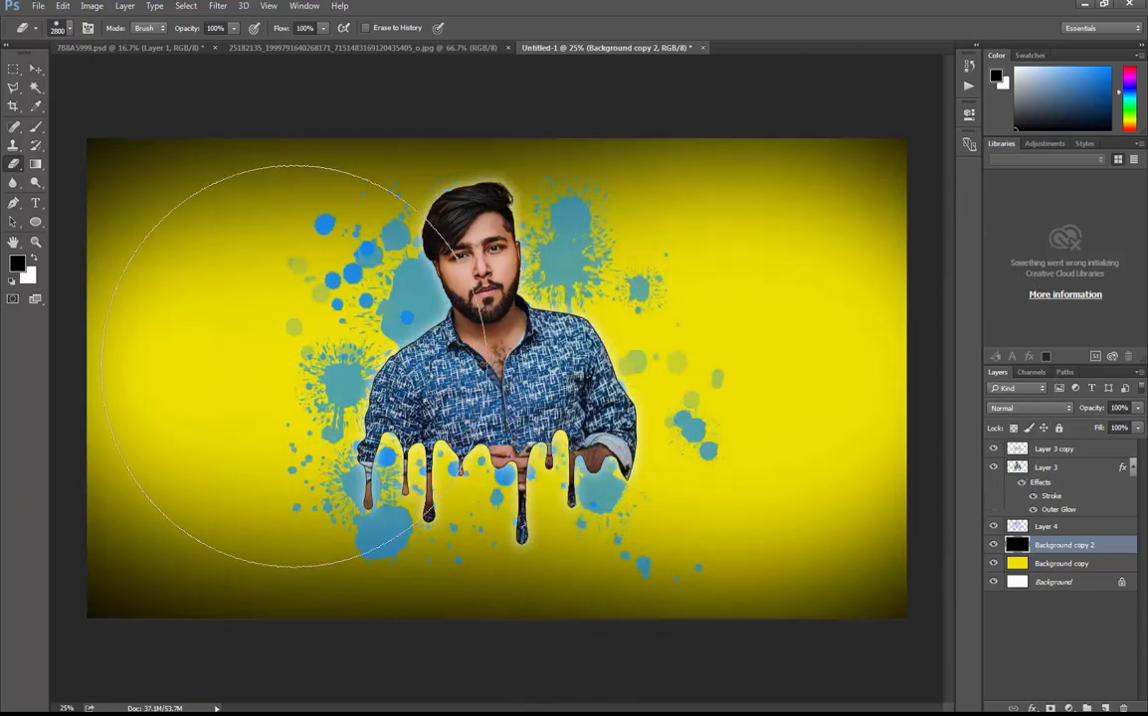
mouse_move(293, 366)
mouse_down()
mouse_move(507, 349)
mouse_move(298, 360)
mouse_move(535, 383)
mouse_move(326, 437)
mouse_up()
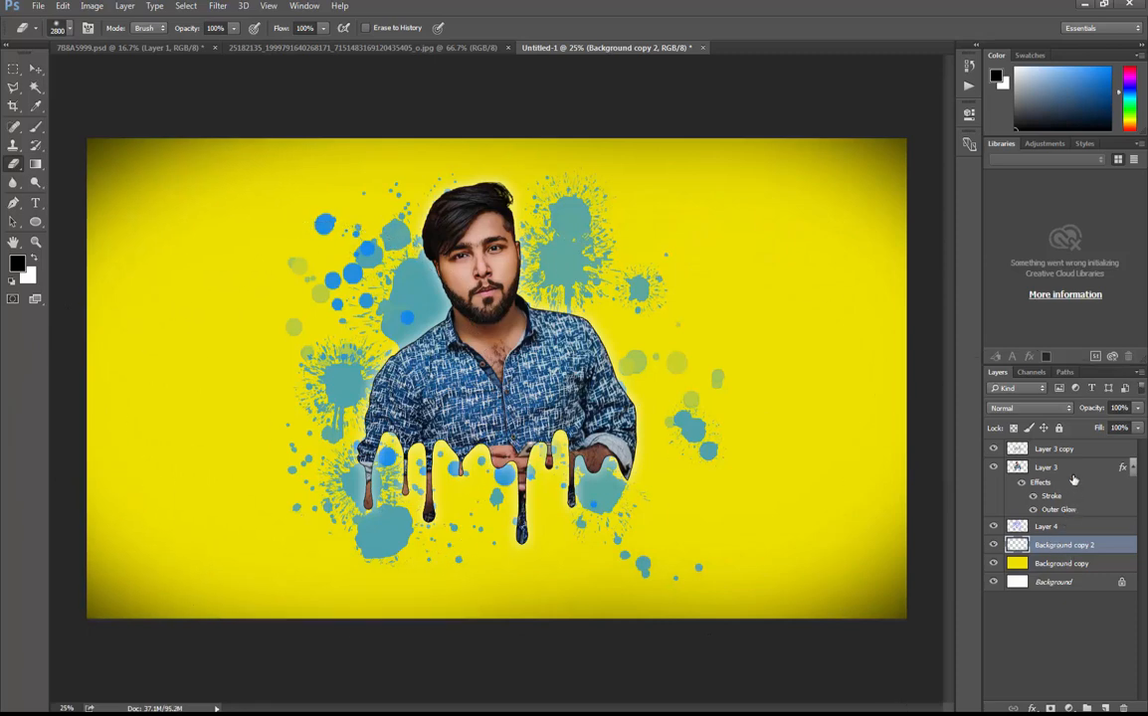
Move Layer 3 copy, Layer 3 and Layer 4 together to the left half of the canvas and scale them down slightly.
shift+click(1055, 449)
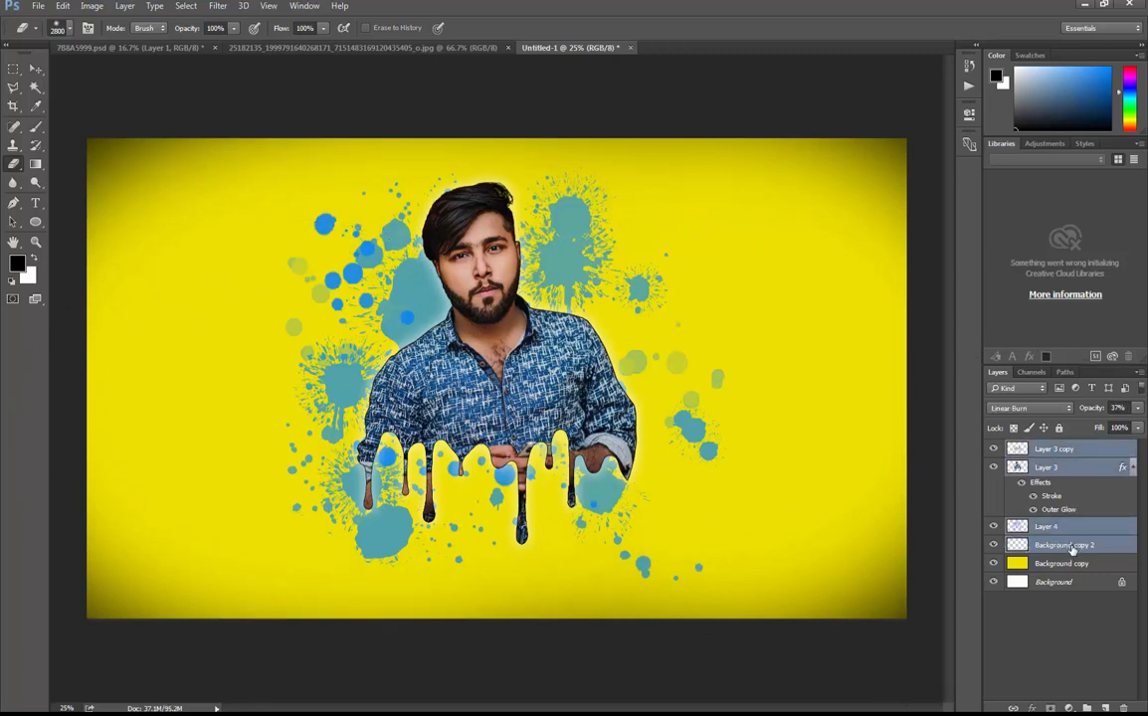
click(36, 68)
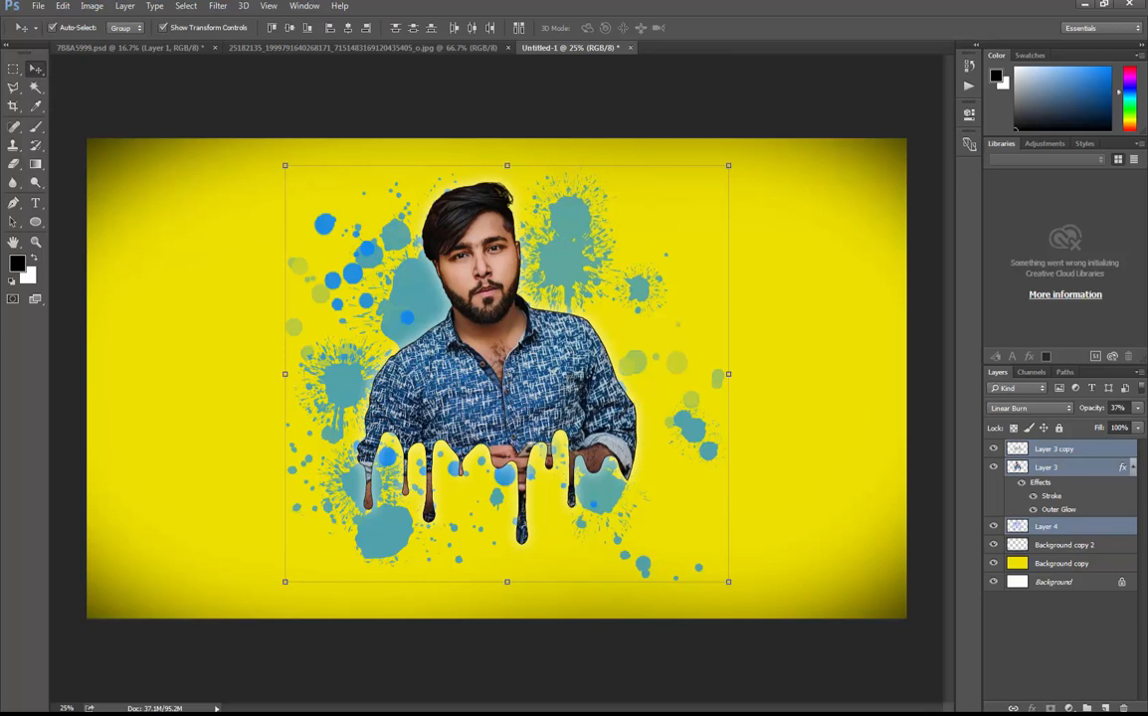
drag(528, 306, 372, 312)
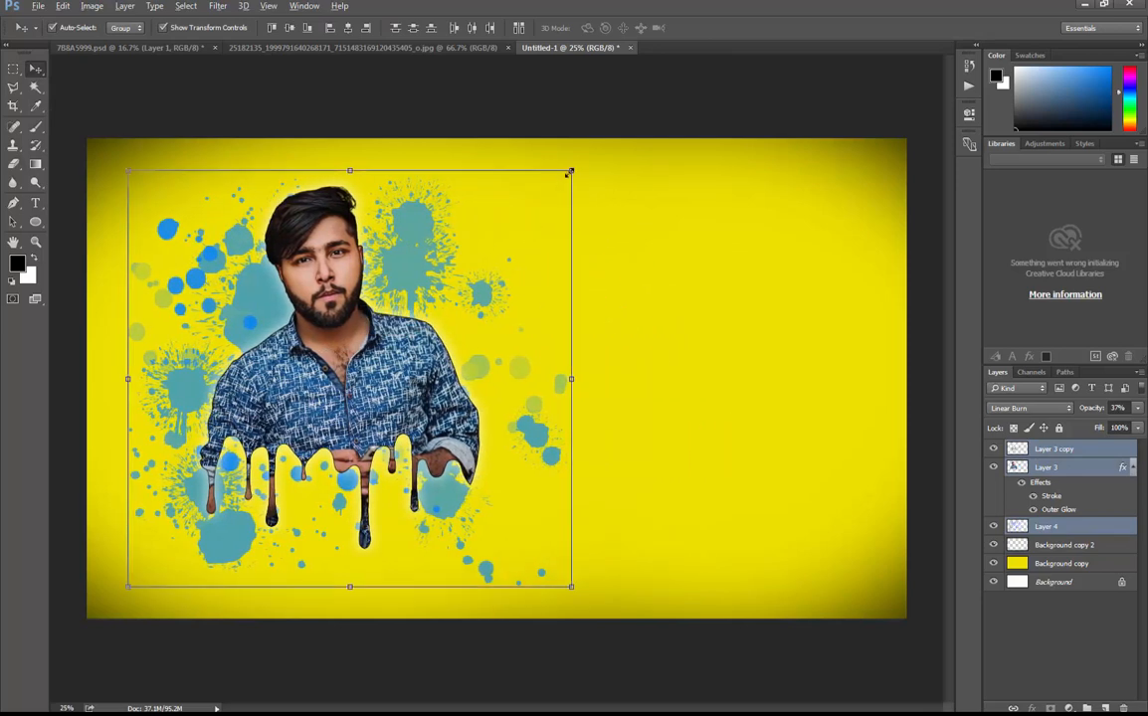
drag(570, 173, 549, 191)
drag(487, 290, 432, 288)
key(Return)
Add a 12 pt Myriad Pro text line above Background copy with the © sign and the artist's full name, right of the portrait.
click(497, 343)
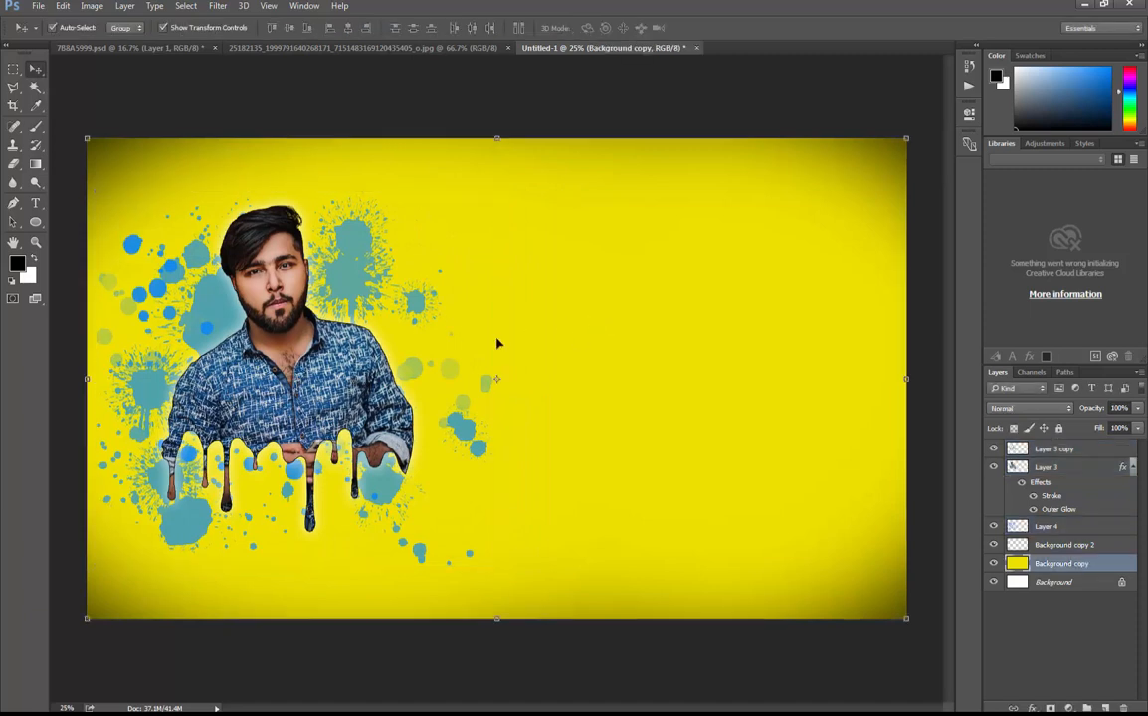
key(t)
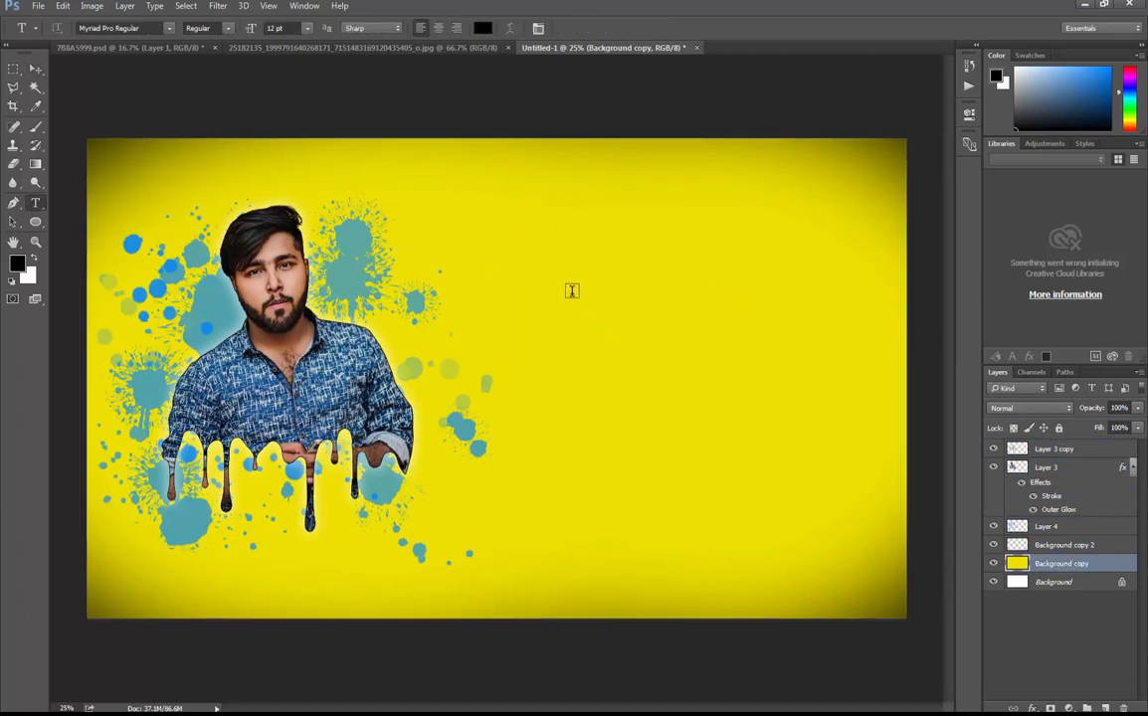
click(572, 290)
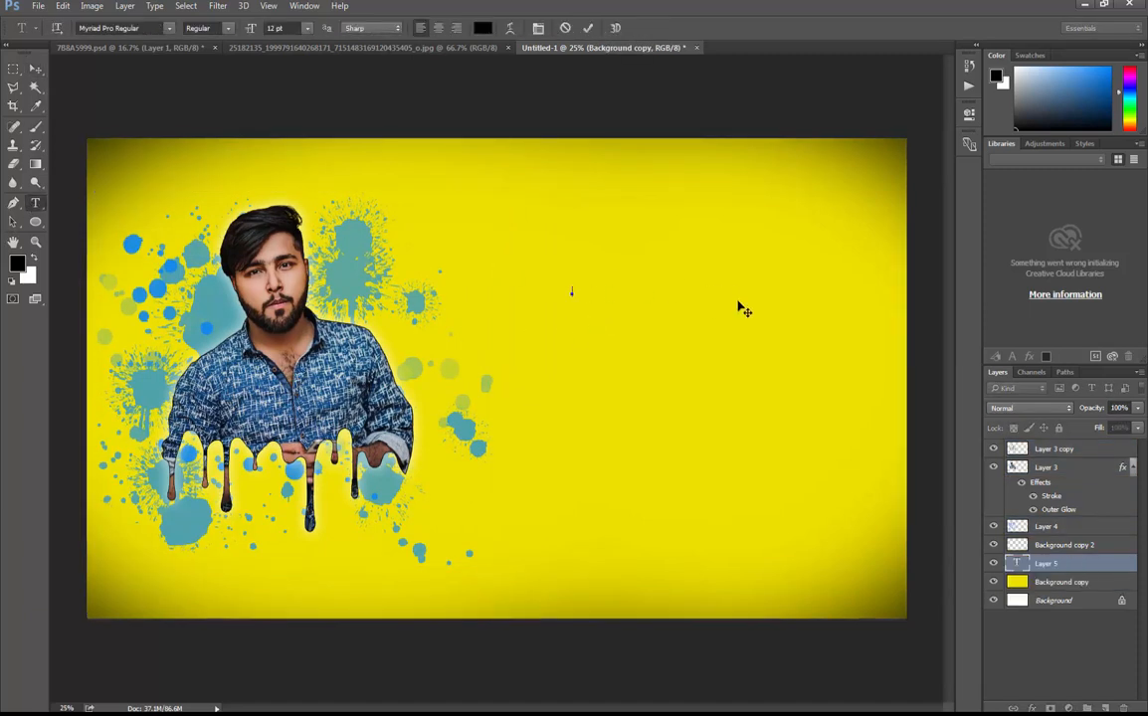
key(alt+0)
key(alt+6)
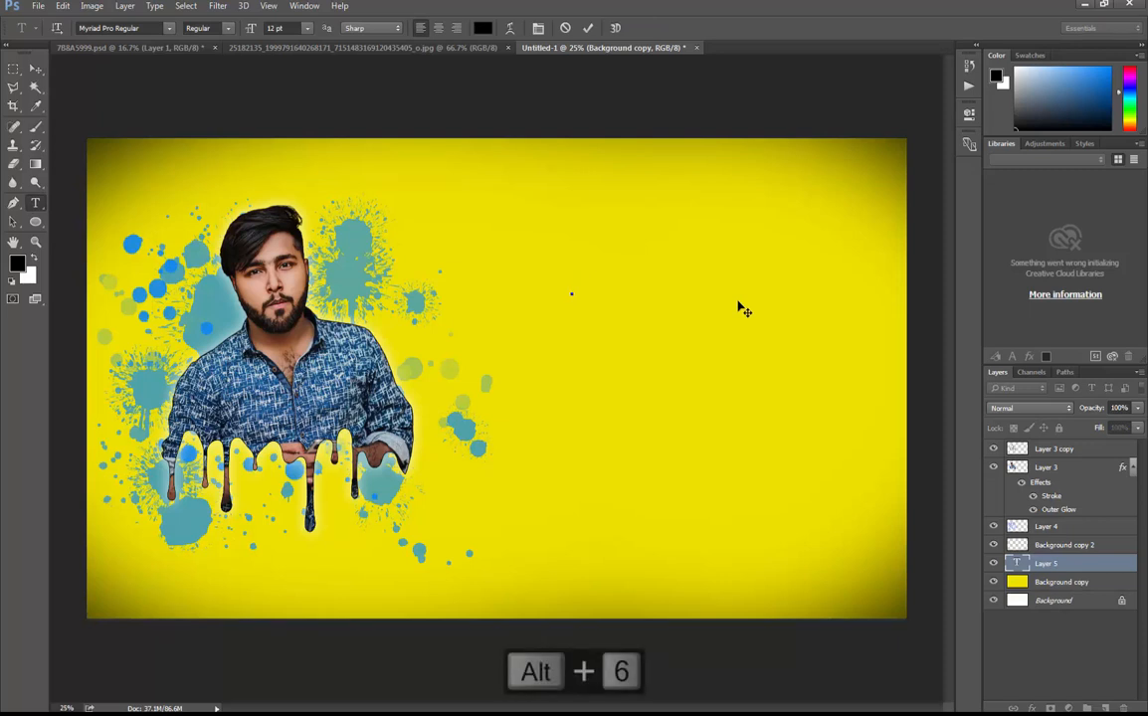
key(alt+9)
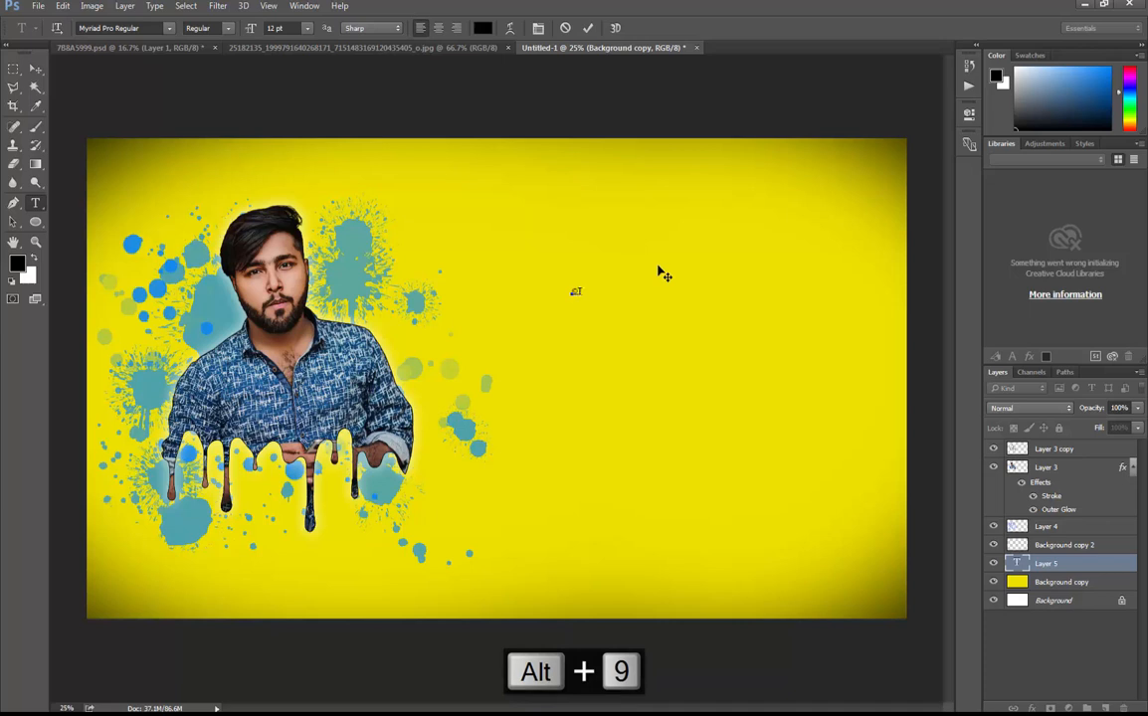
text(Talha Bai)
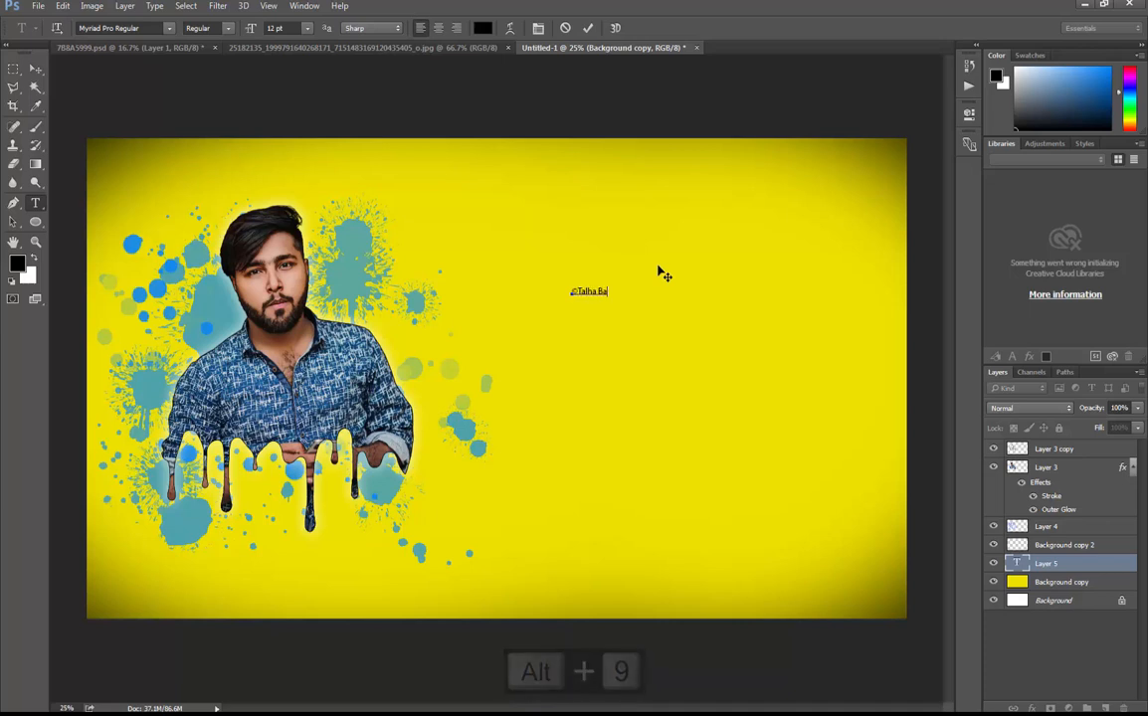
click(35, 68)
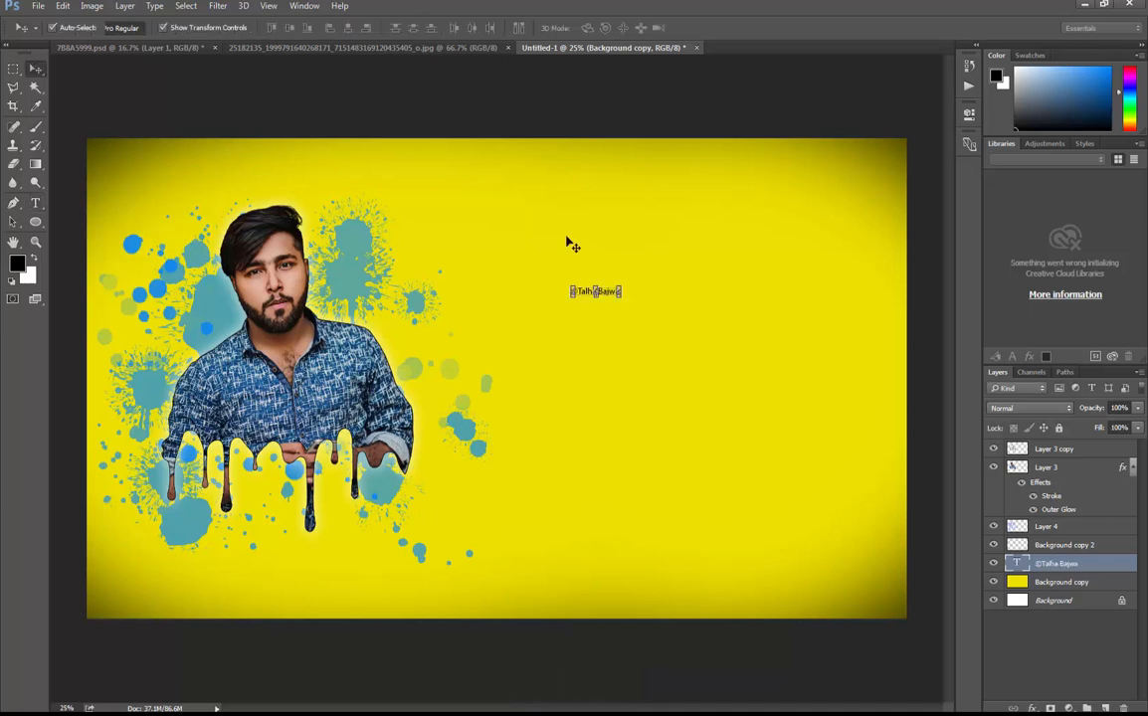
Enlarge the copyright text on the right half of the canvas and place a duplicate of it just below.
drag(656, 272, 692, 246)
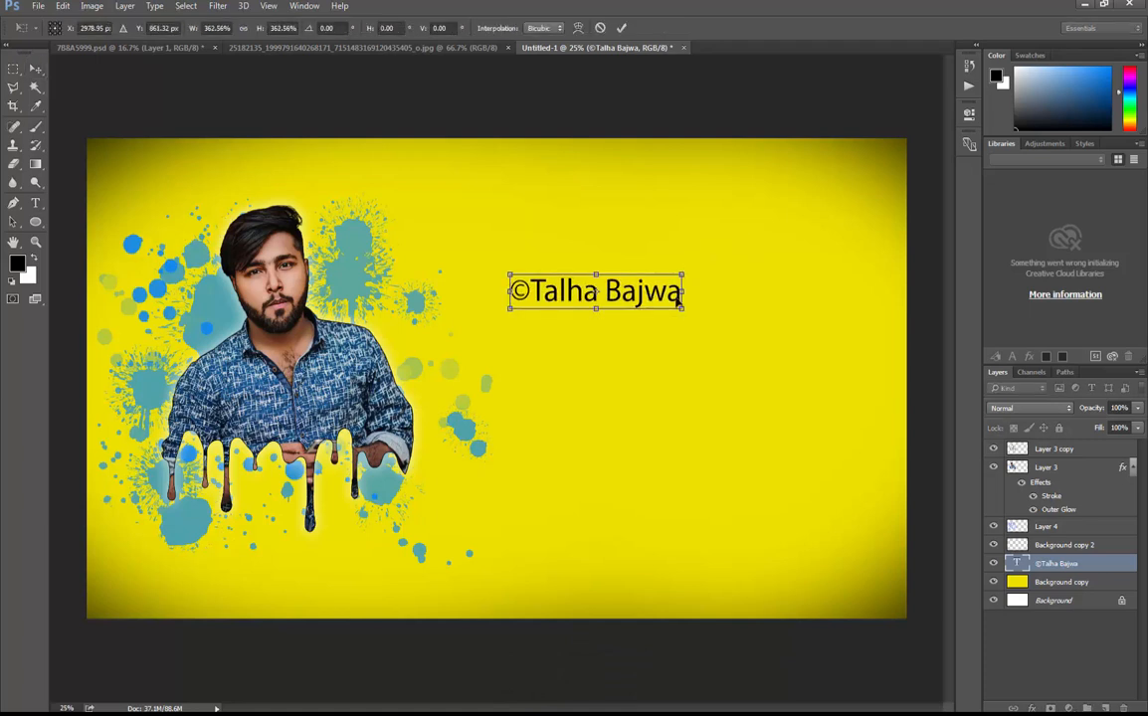
drag(671, 295, 778, 288)
key(Return)
drag(725, 324, 663, 393)
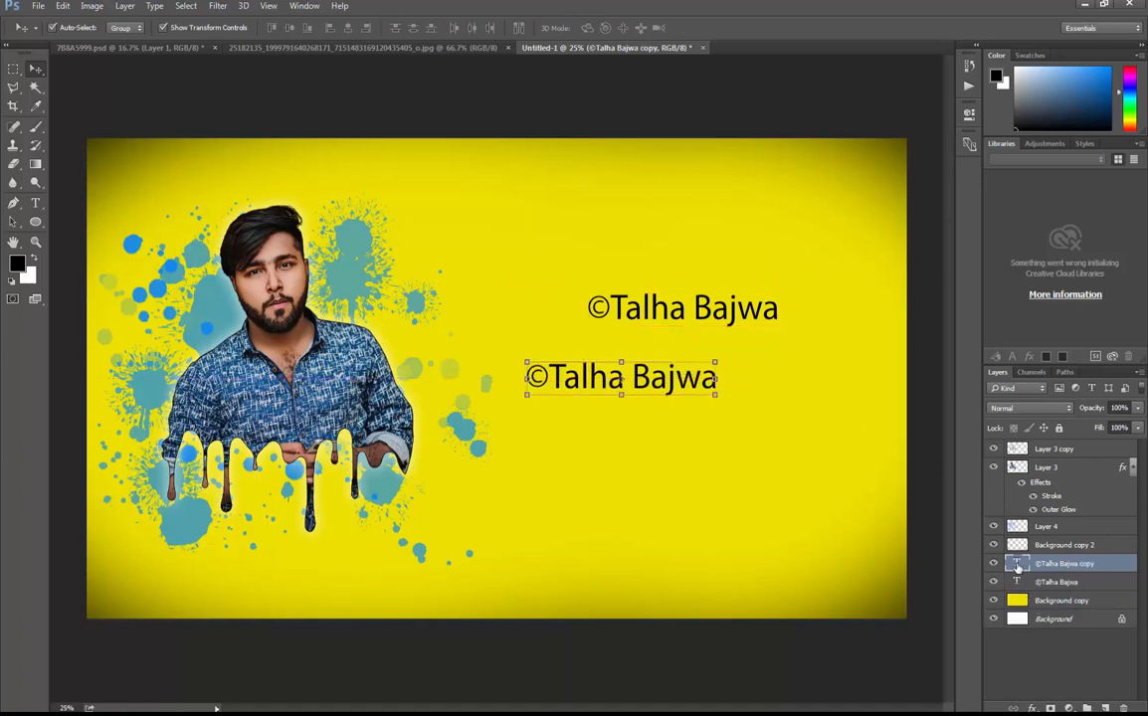